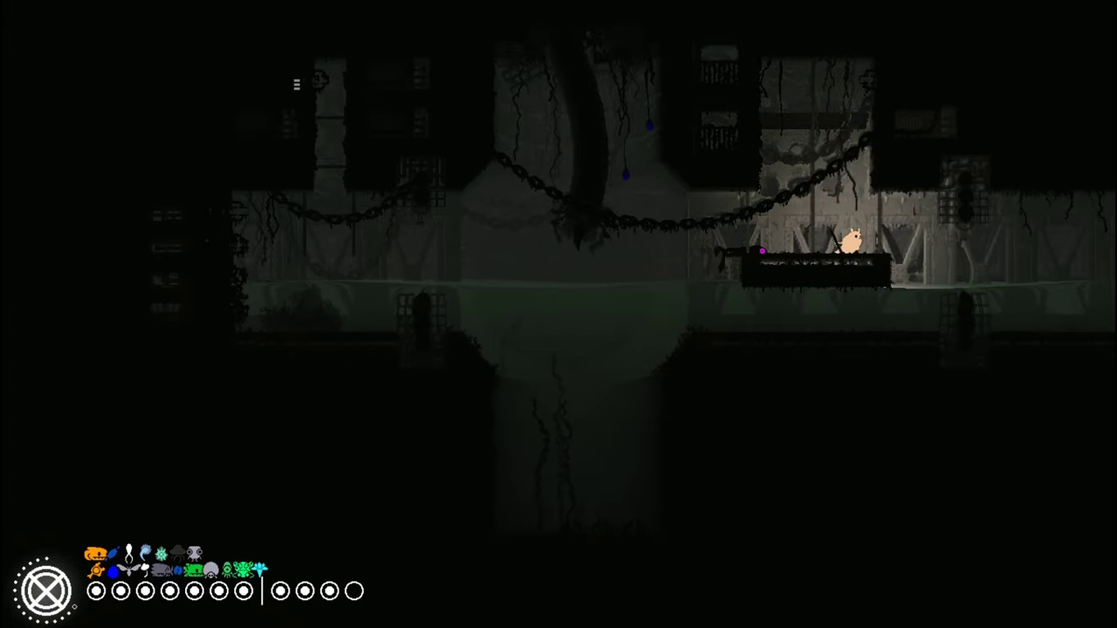
Run right along the platforms through the corridors to the vertical pole
key("Right")
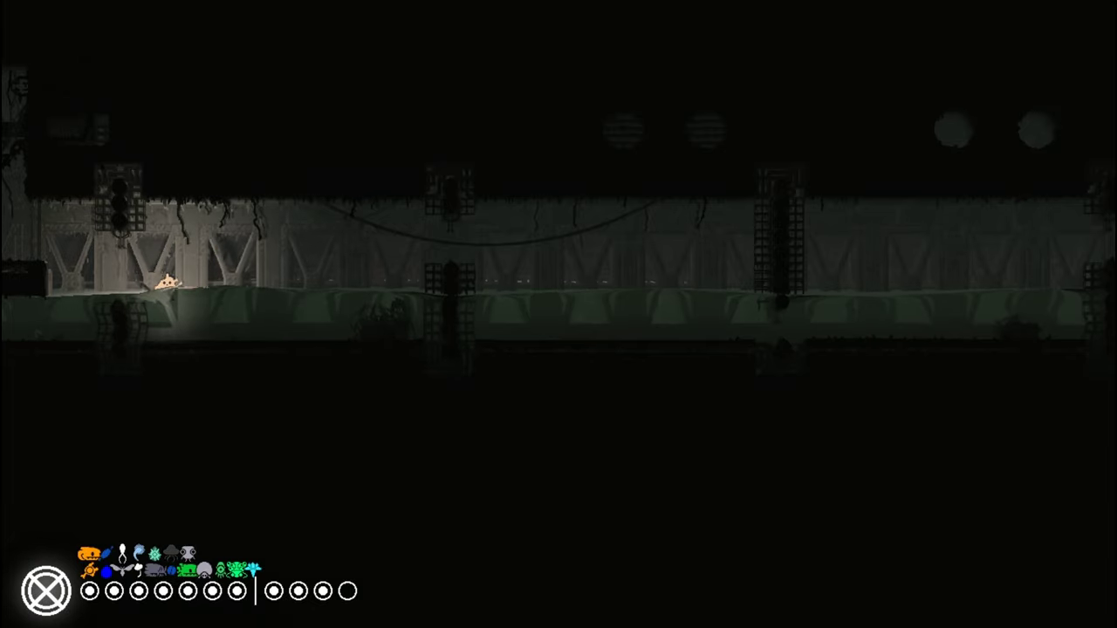
key("Right")
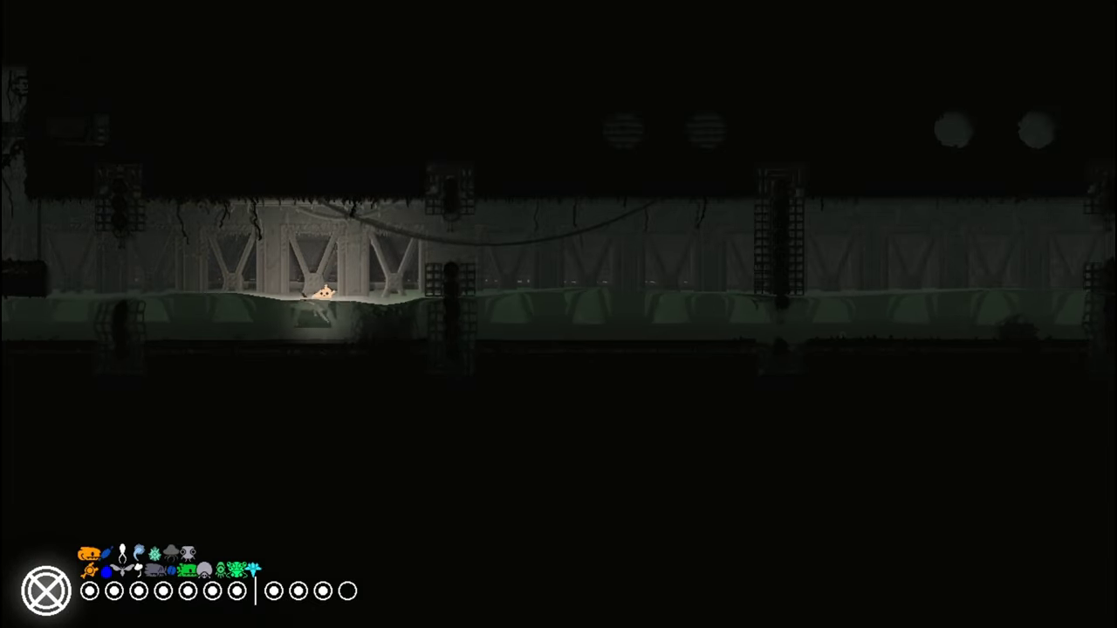
key("Right")
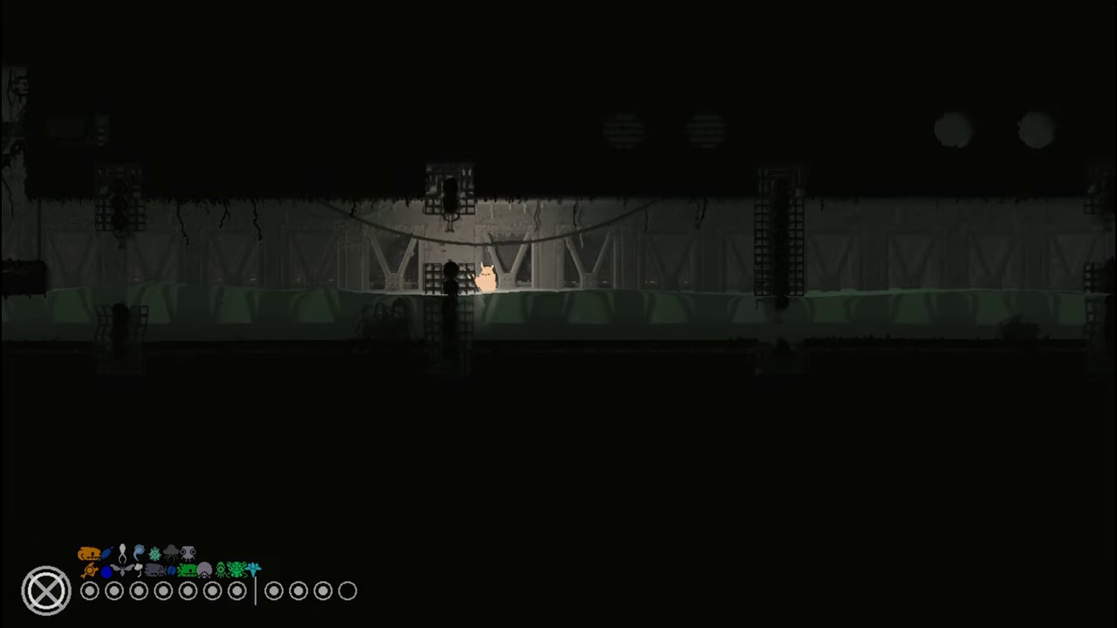
key("Right")
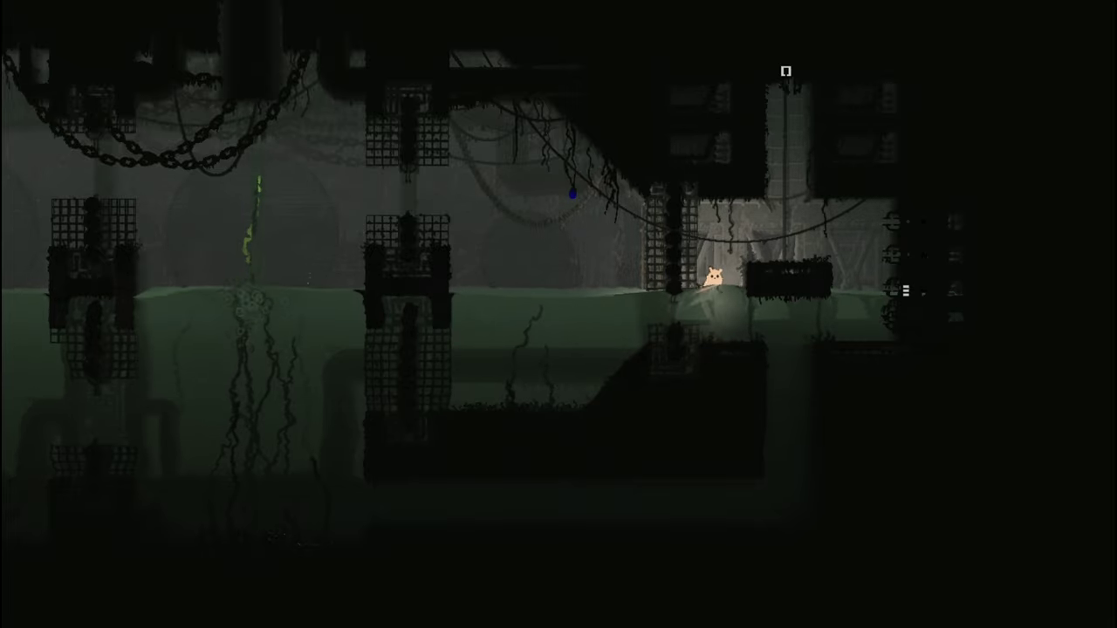
key("Right")
Climb the pole out the top and stand on the ledge in the lit room
key("Up")
key("Up")
key("Up")
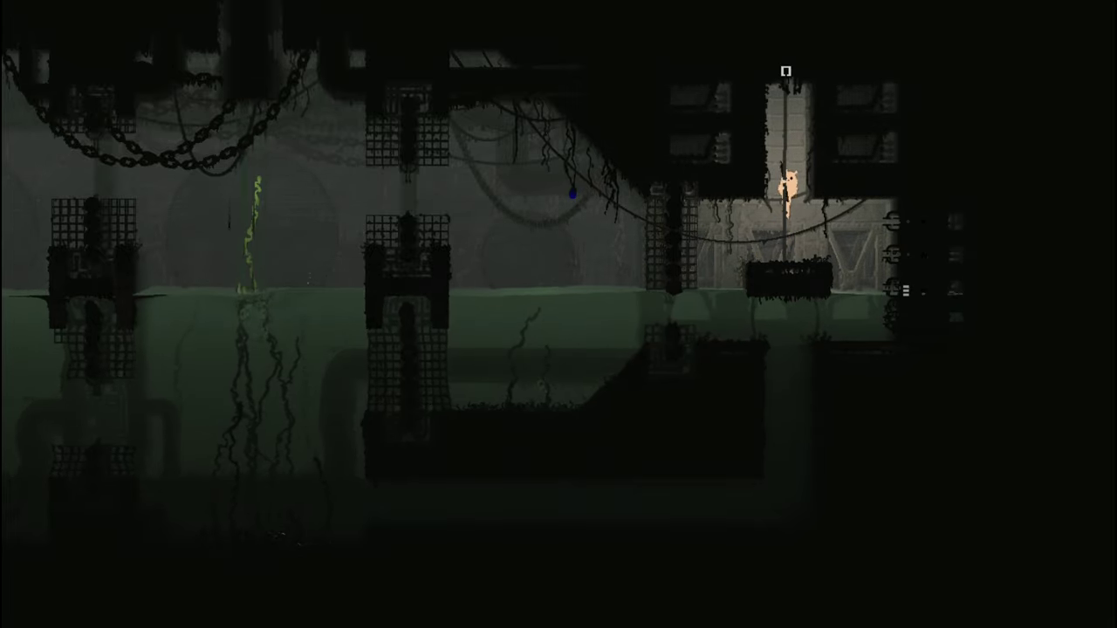
key("Up")
key("Up")
key("Up")
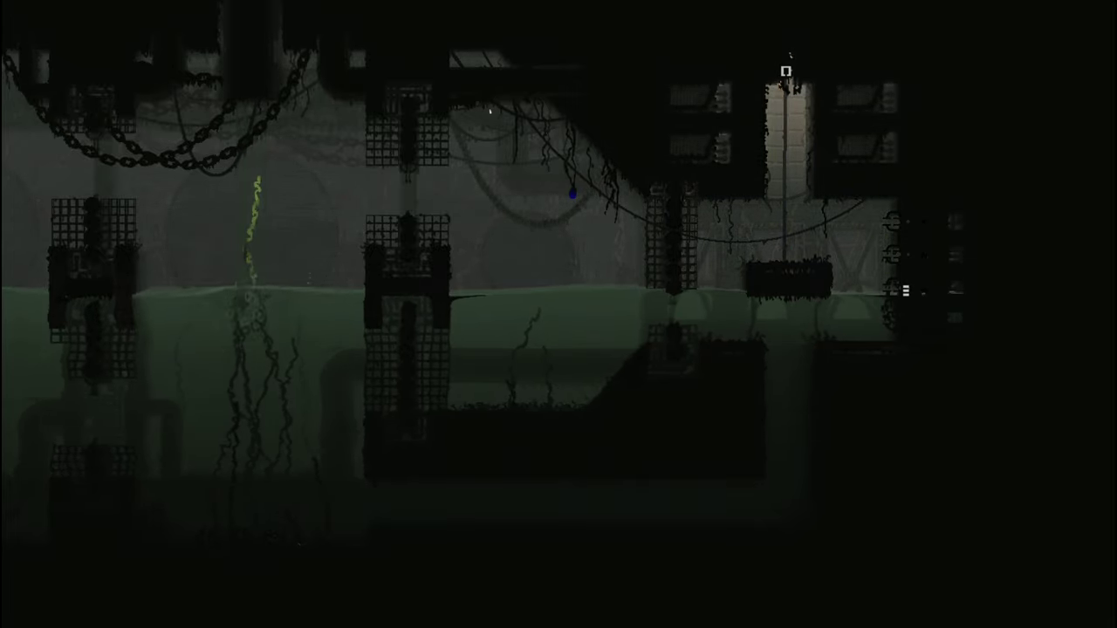
key("Up")
key("Up")
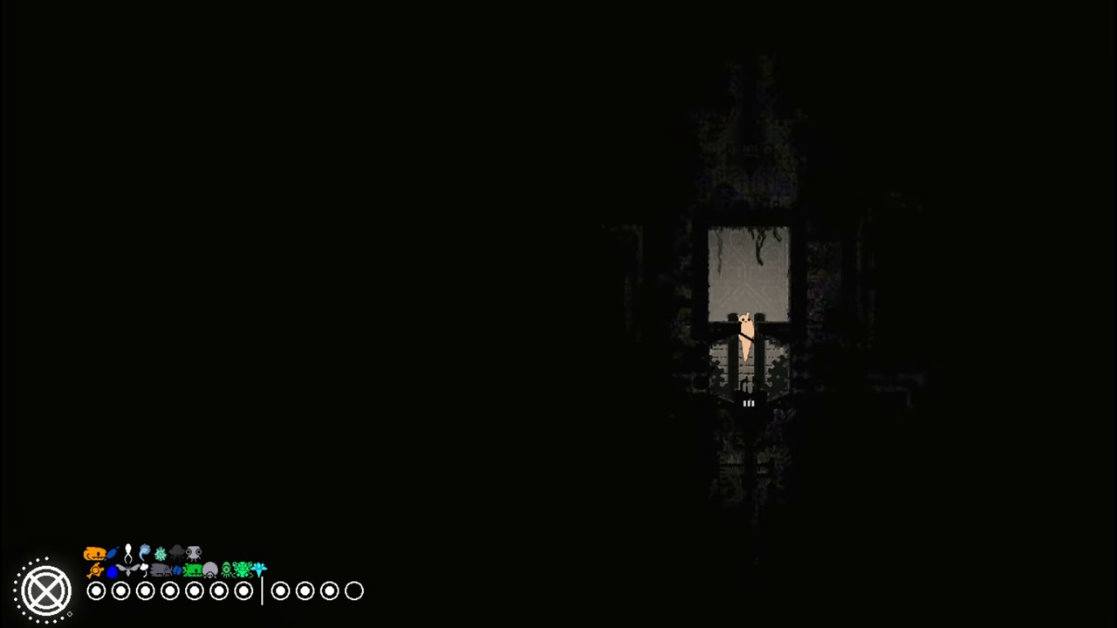
key("Up")
key("Left")
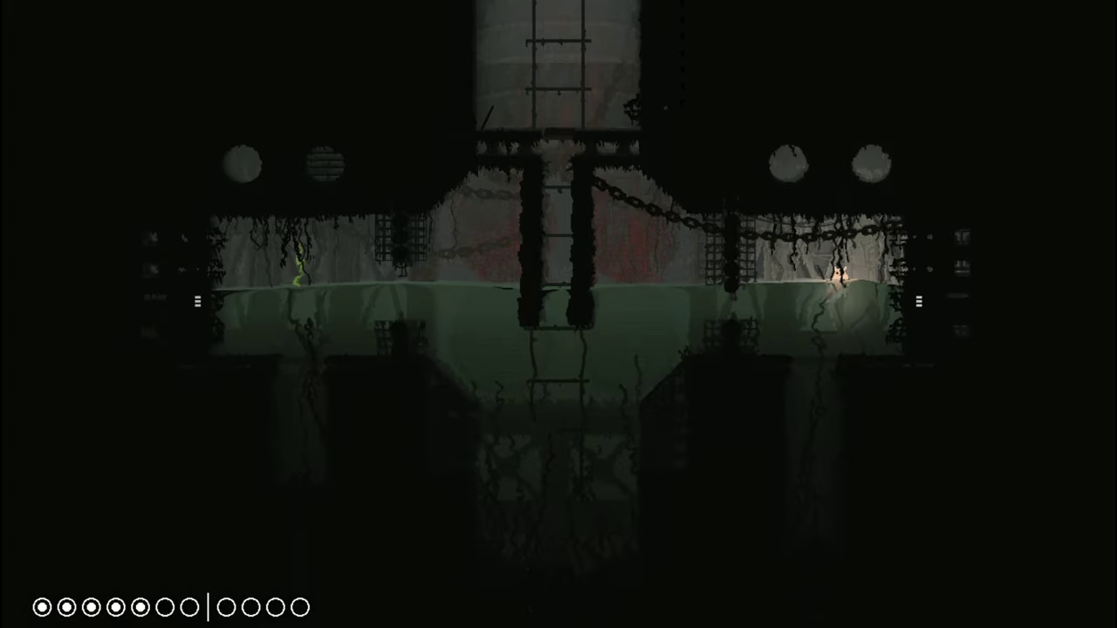
Wade right into the next water room, then return left to the ladder room
key("Right")
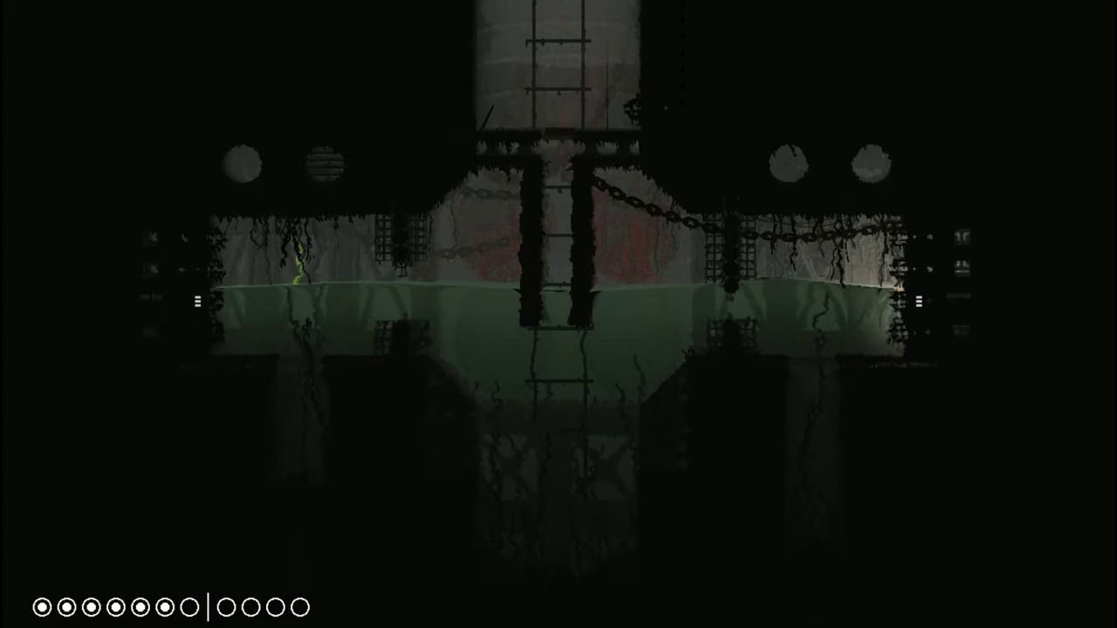
key("Right")
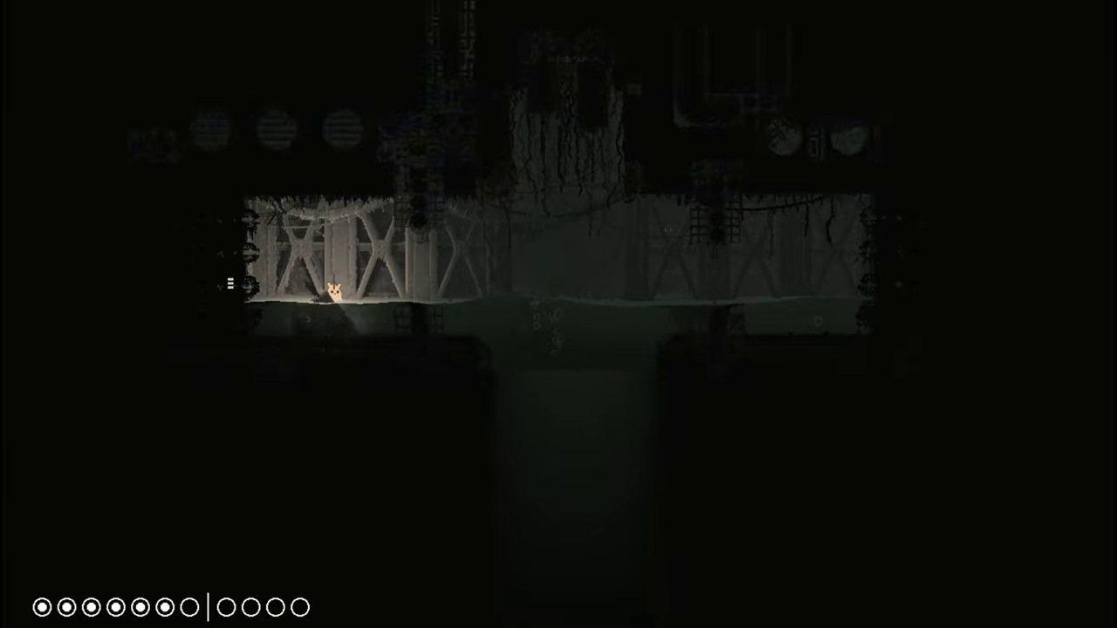
key("Left")
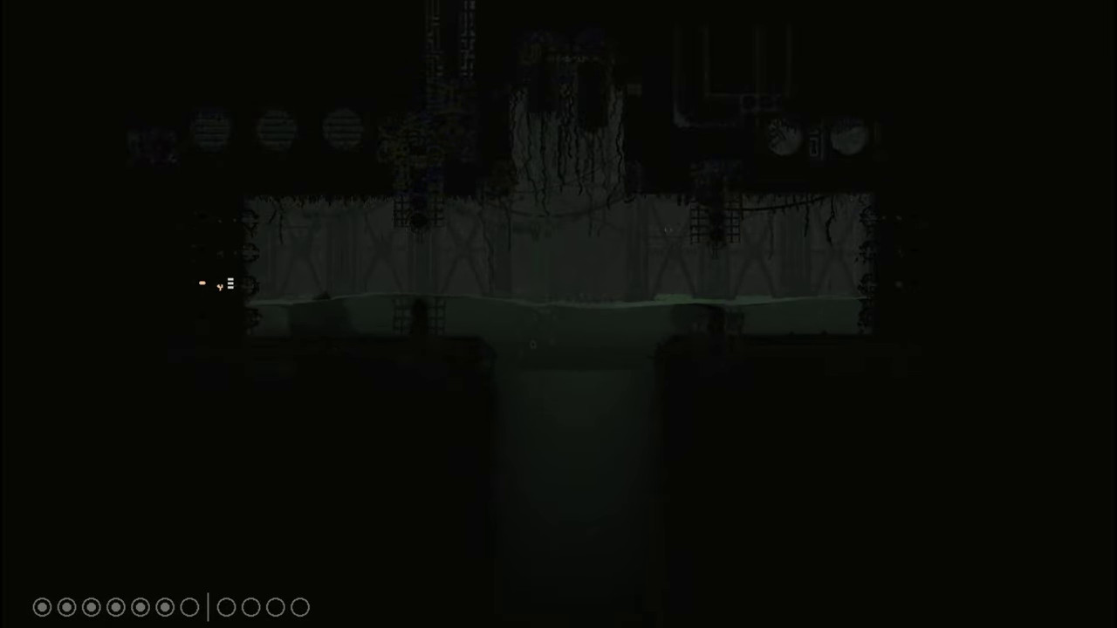
key("Left")
key("Left")
Dive and swim left around the ladder, then surface holding a spear
key("Down")
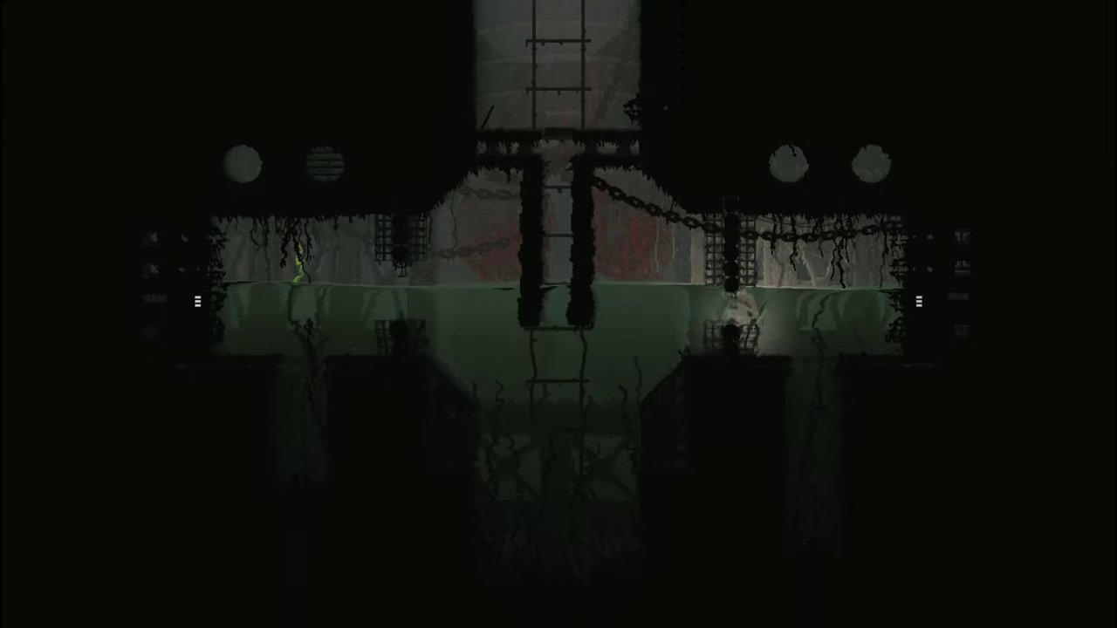
key("Left")
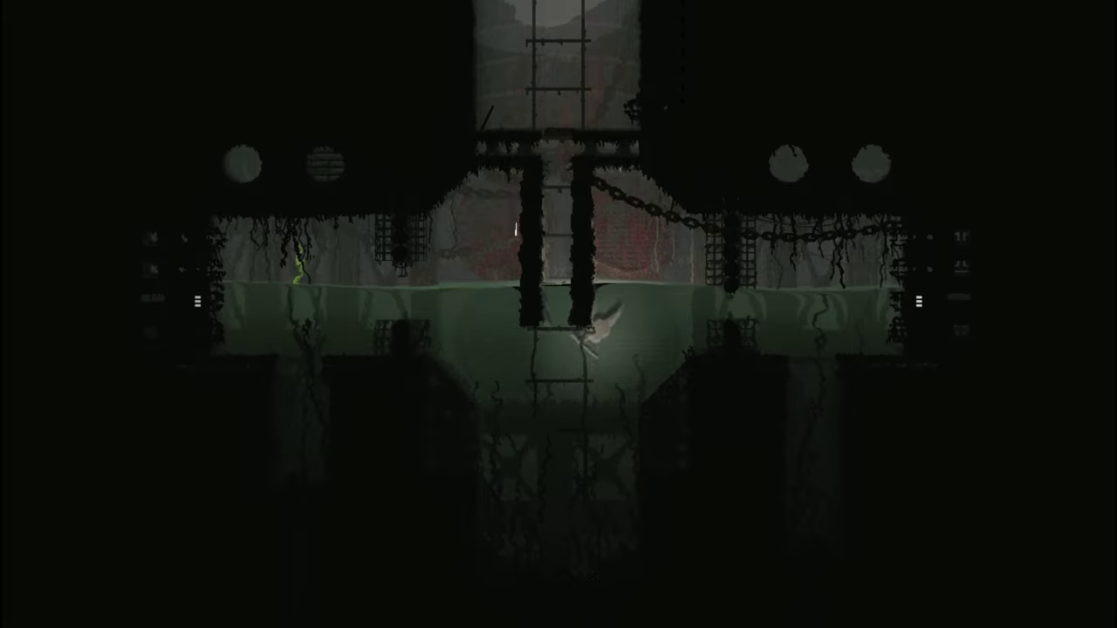
key("Left")
key("Right")
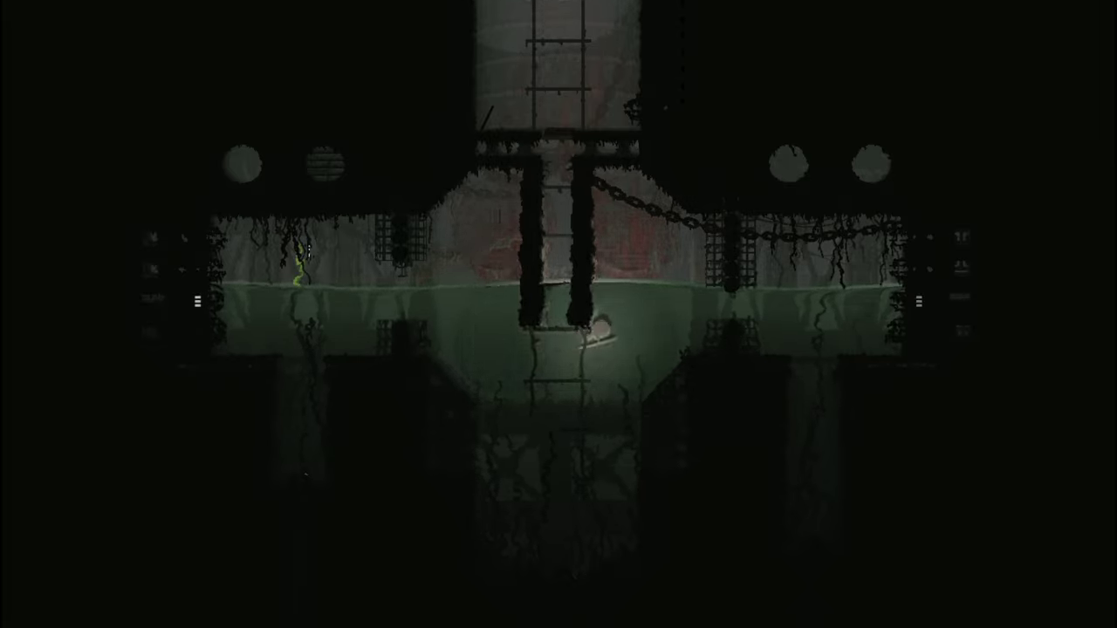
key("Up")
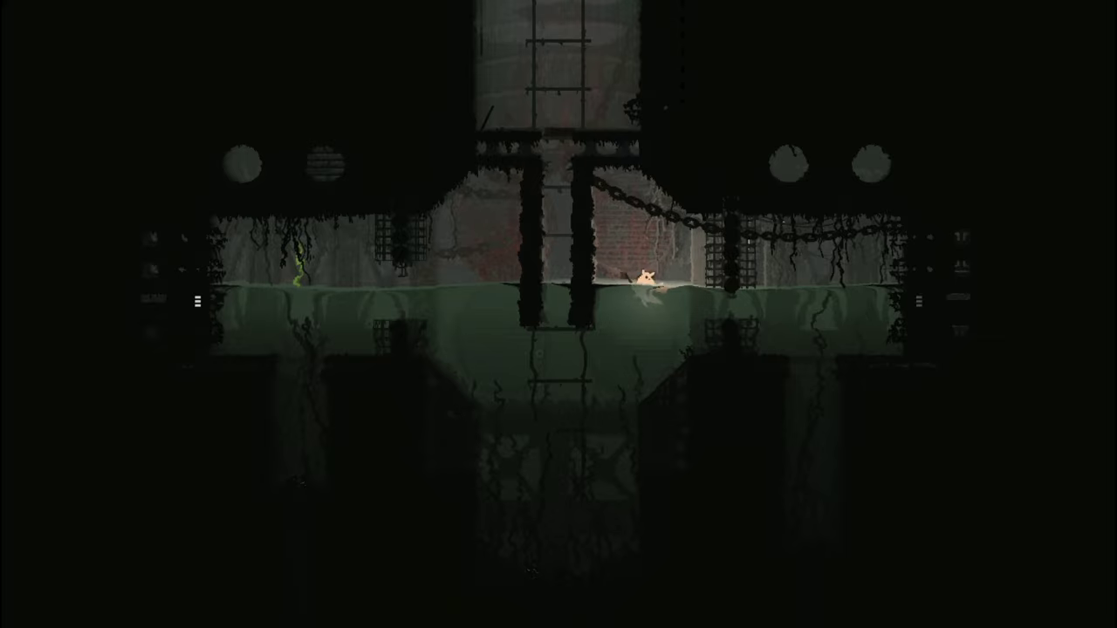
key("Left")
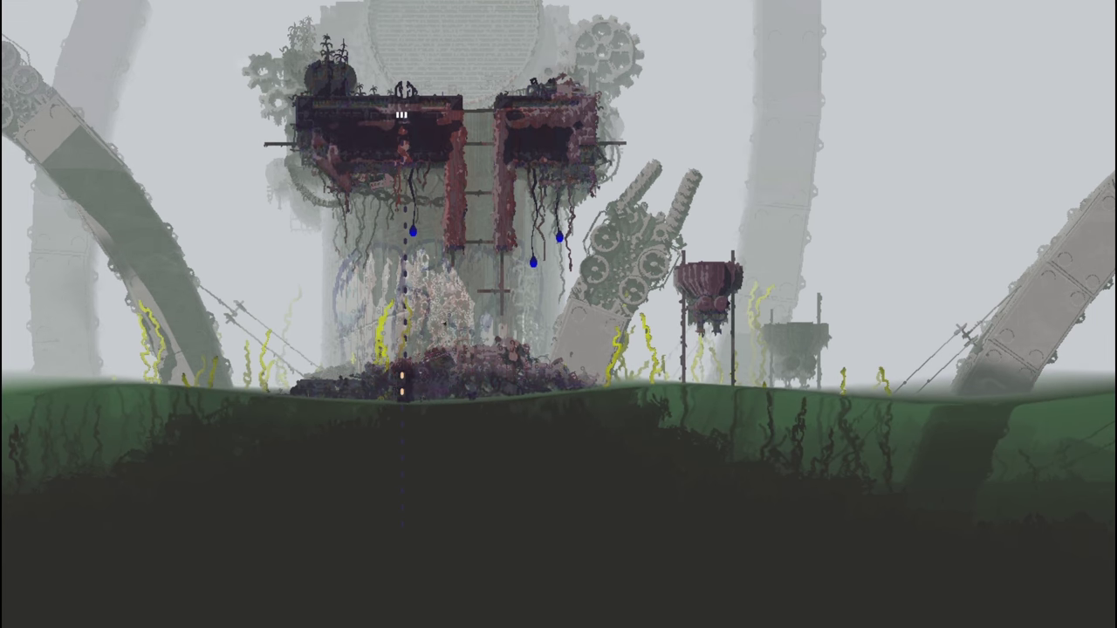
Slide down the tower's central pole to the blue fruit, then drop onto the trash heap
key("Down")
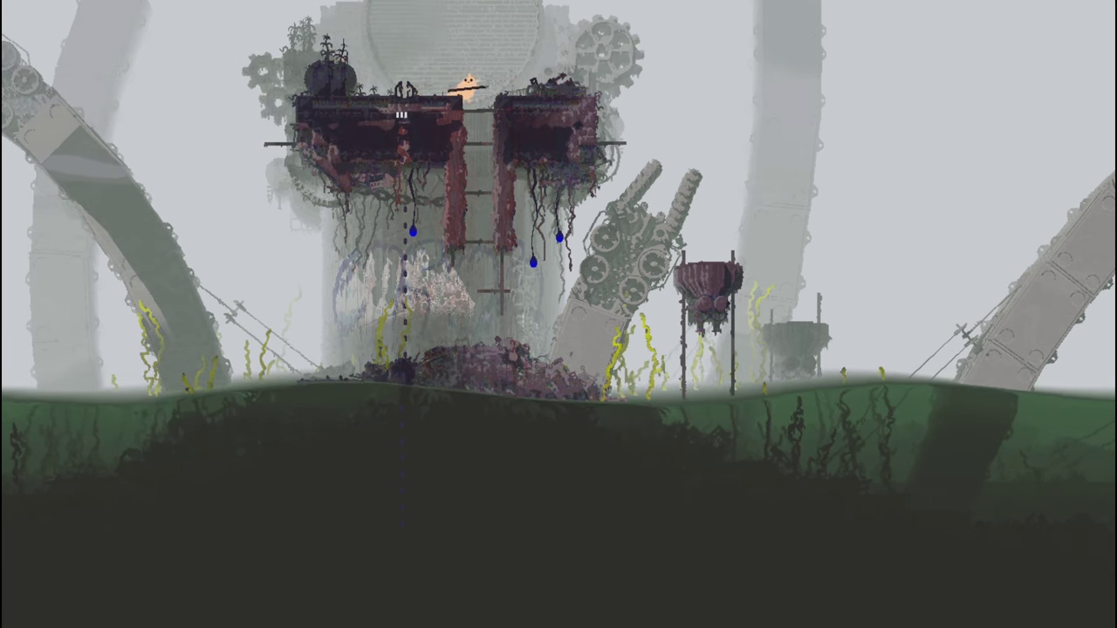
key("Down")
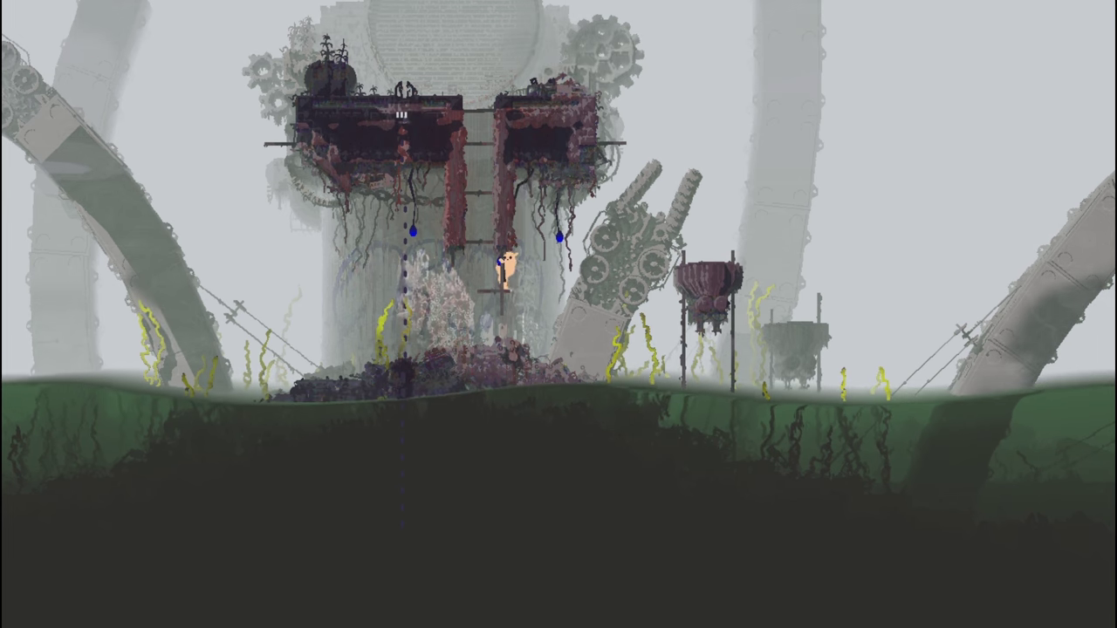
key("Right")
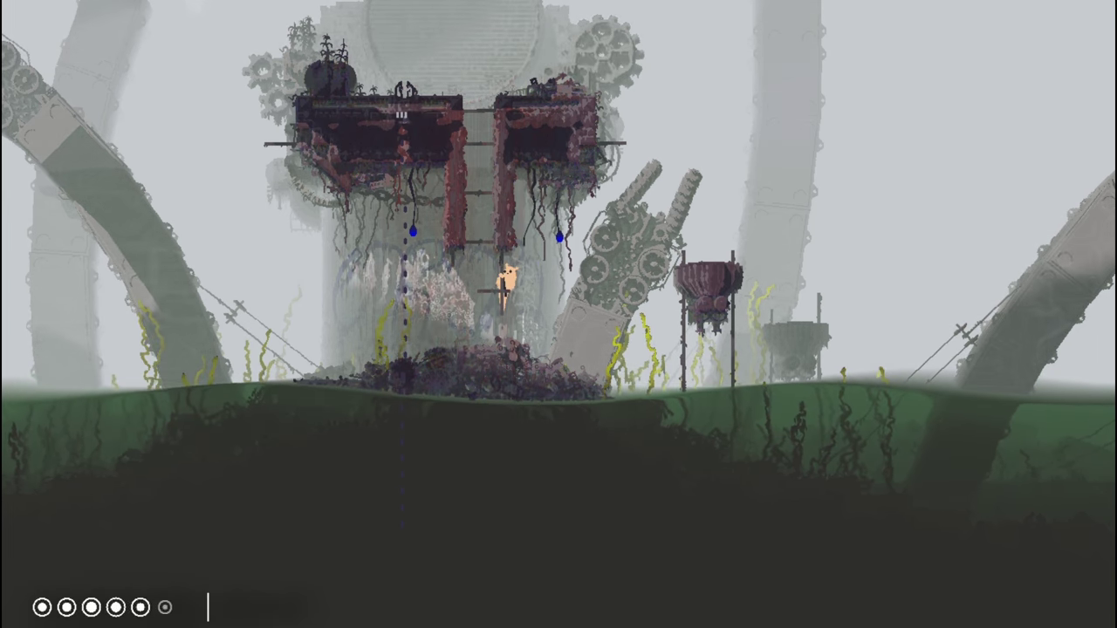
key("Down")
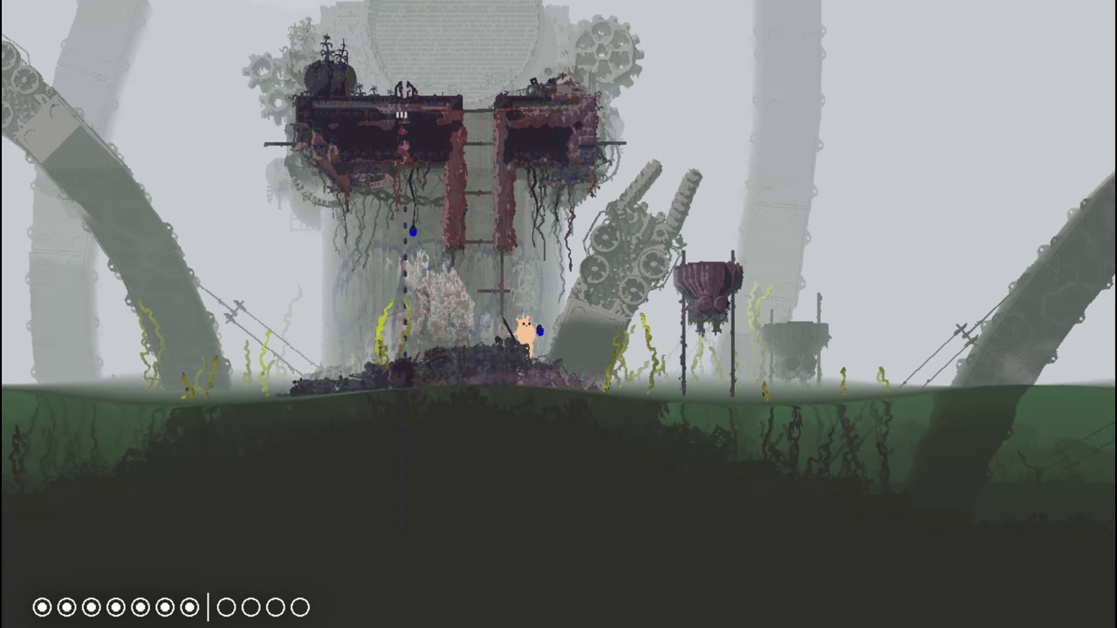
Step off the trash heap and swim right toward the far pylon
key("Right")
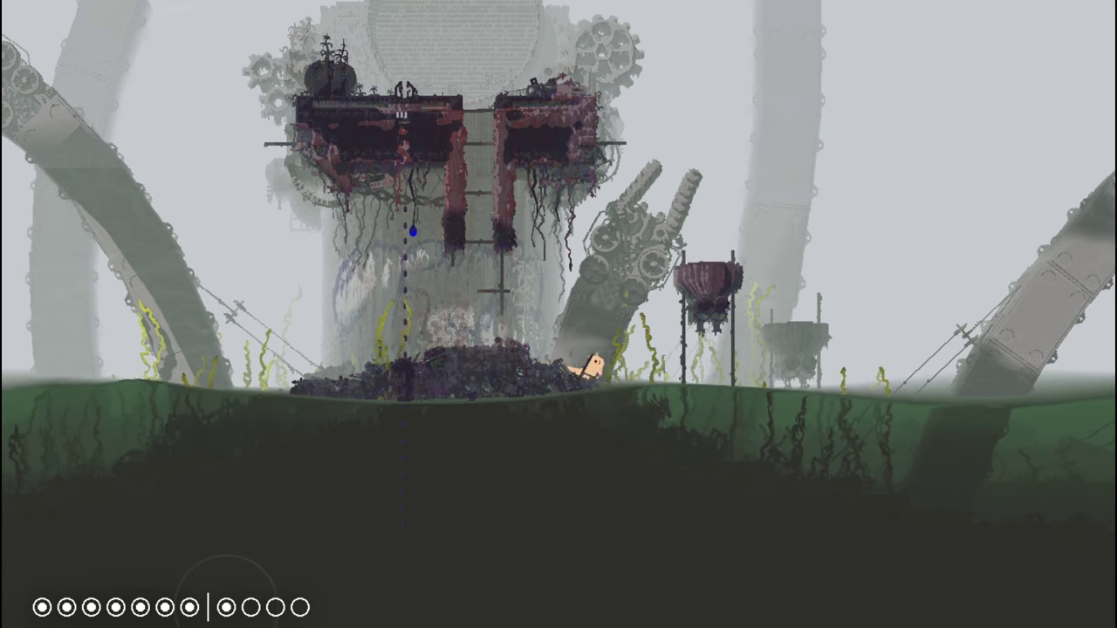
key("Right")
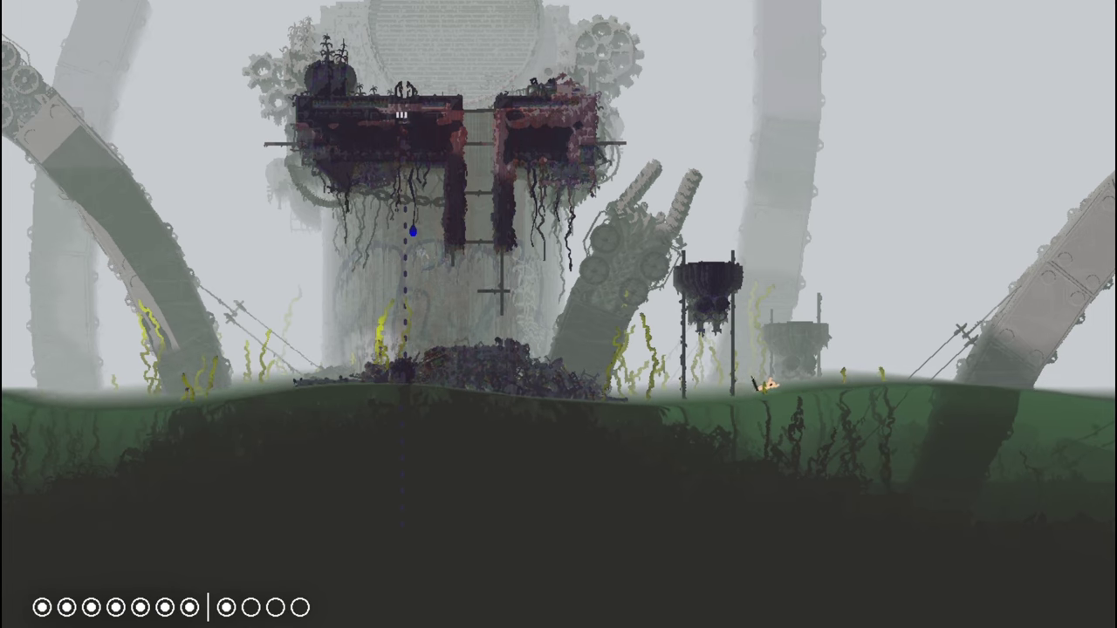
key("Right")
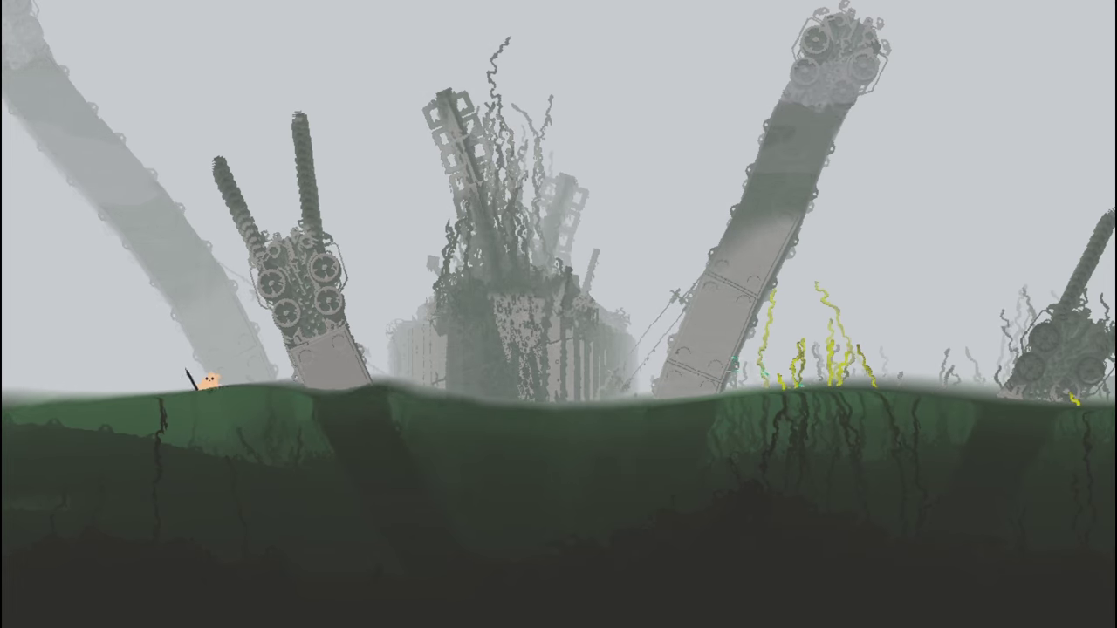
Swim right along the surface past the leaning pylon into the yellow weeds
key("Right")
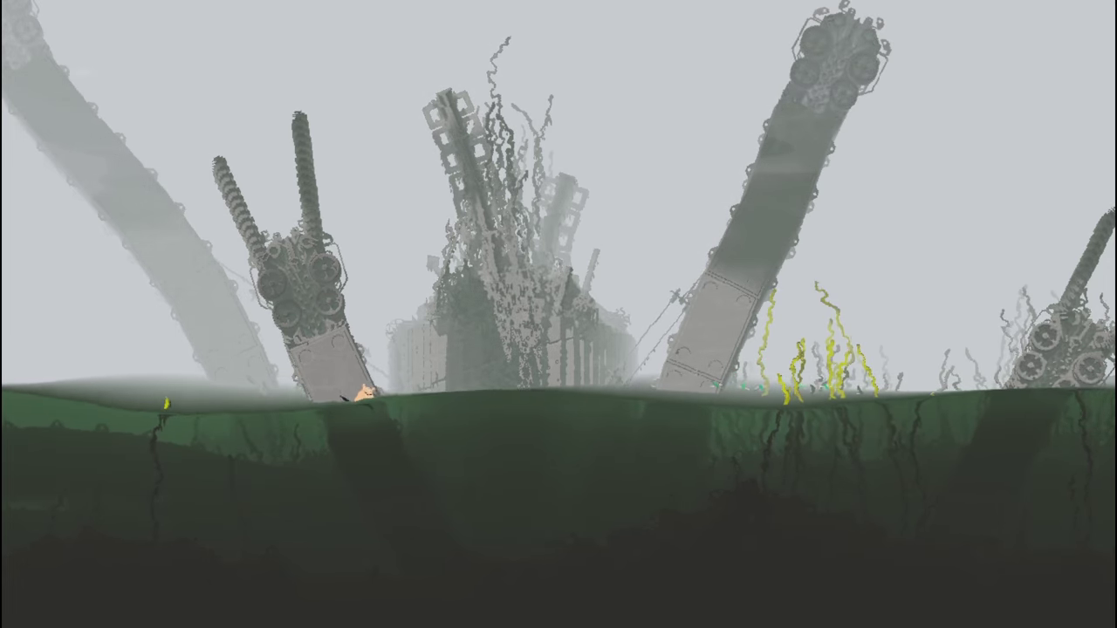
key("Right")
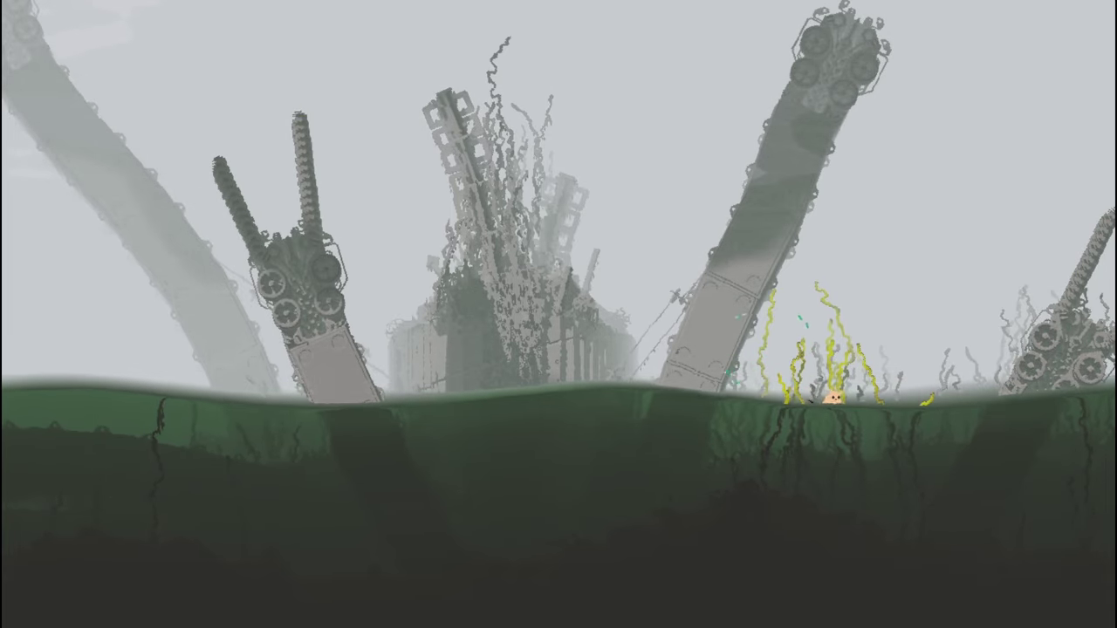
key("Right")
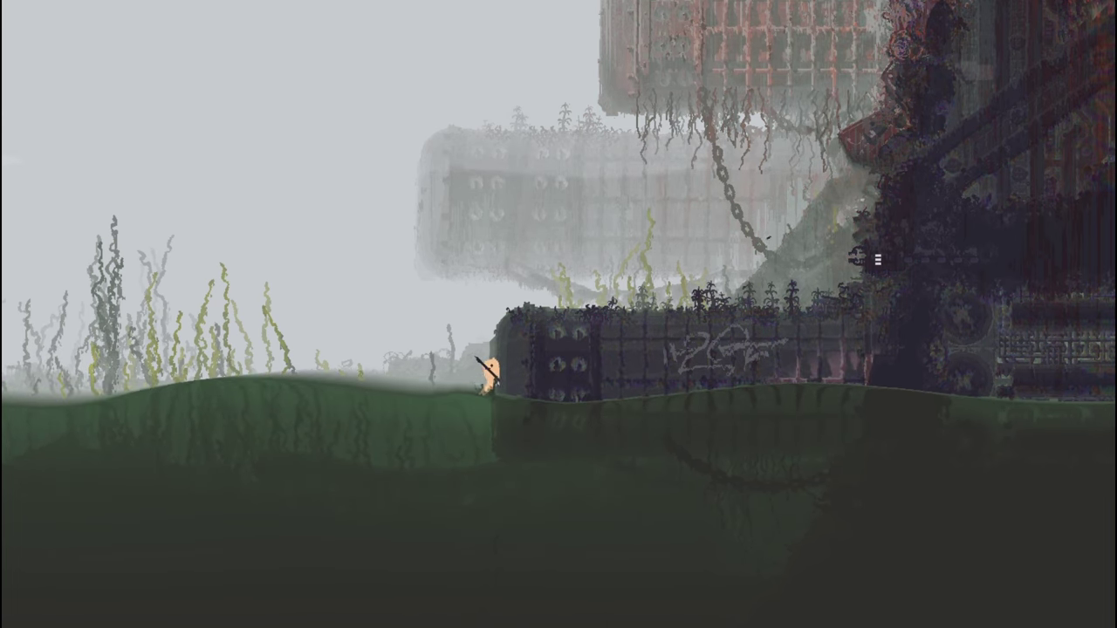
Climb onto the overgrown ledge and walk right into Looks to the Moon
key("Up")
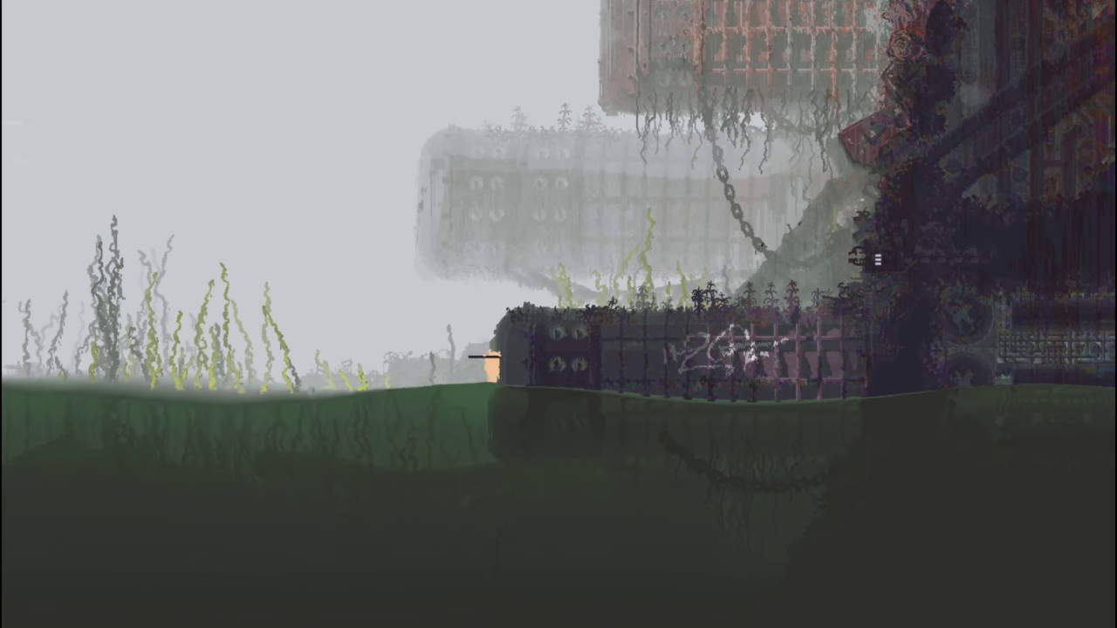
key("Up")
key("Right")
key("Right")
key("Right")
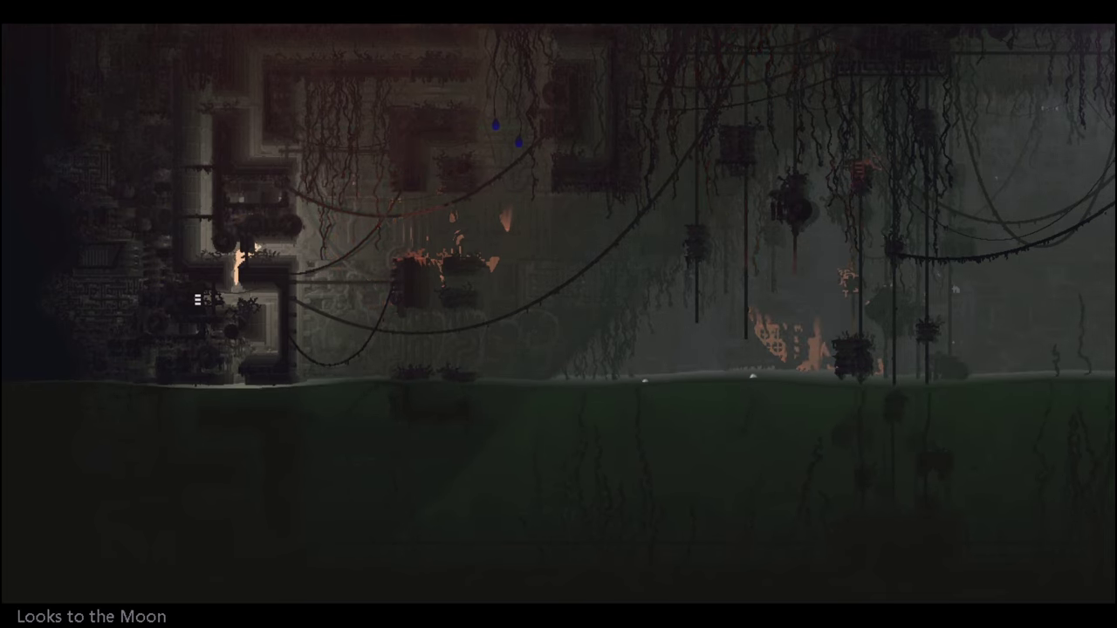
Drop off the structure into the water and swim right along the surface
key("Right")
key("Right")
key("Right")
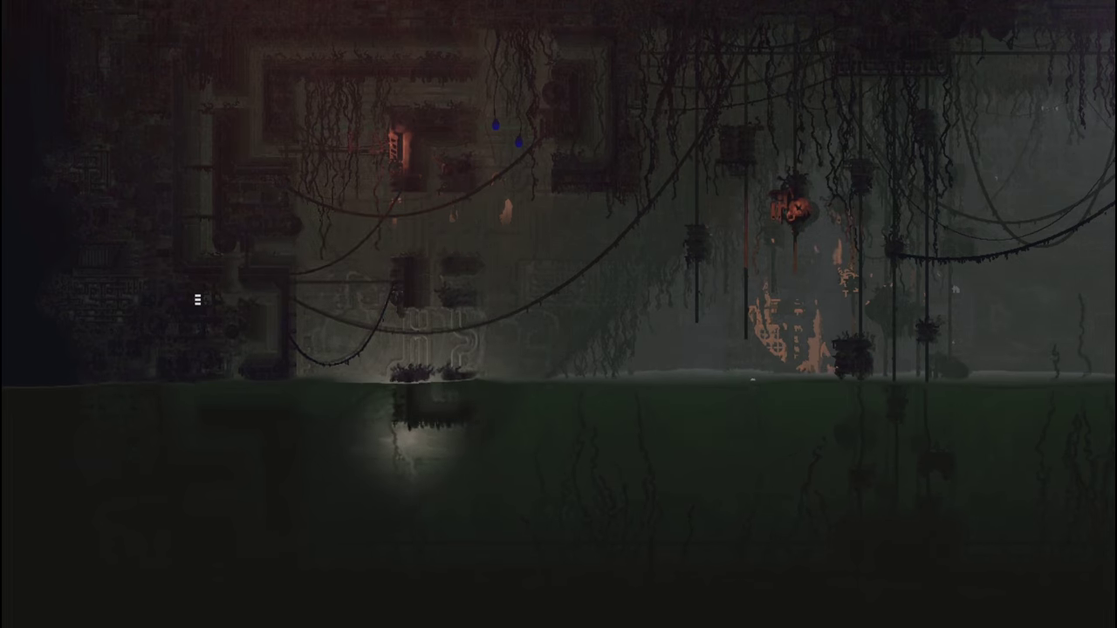
key("Right")
key("Right")
key("Right")
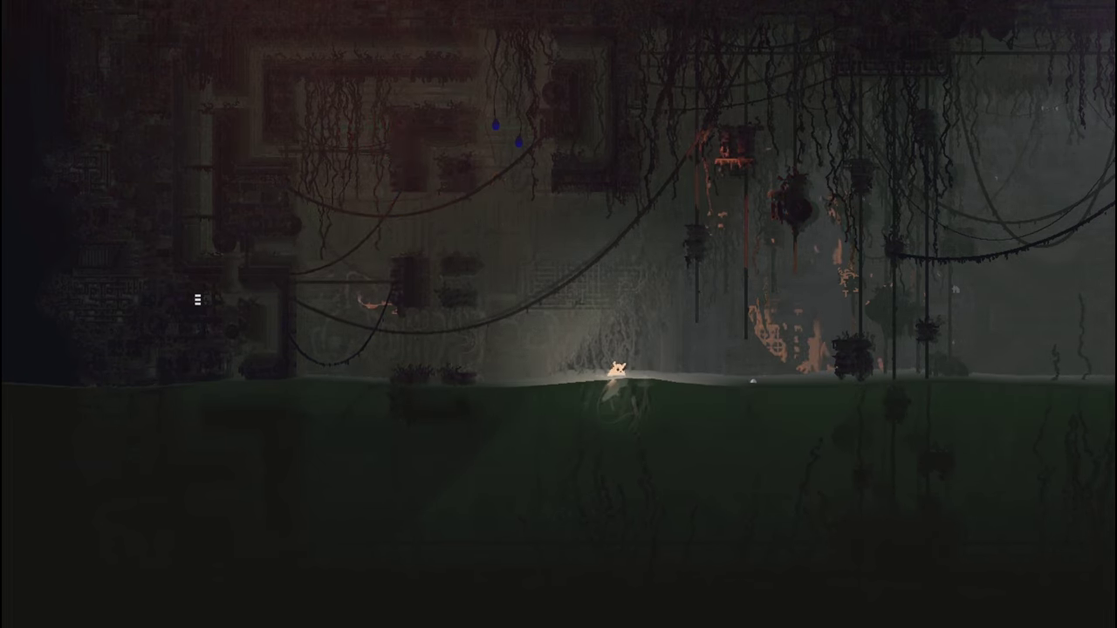
key("Right")
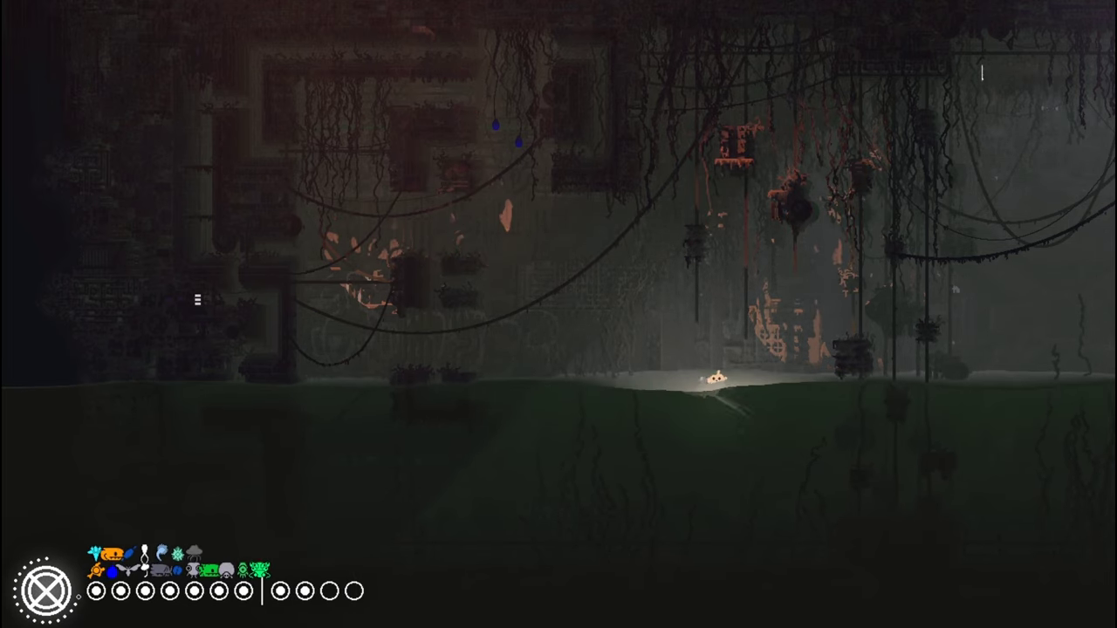
key("Right")
key("Right")
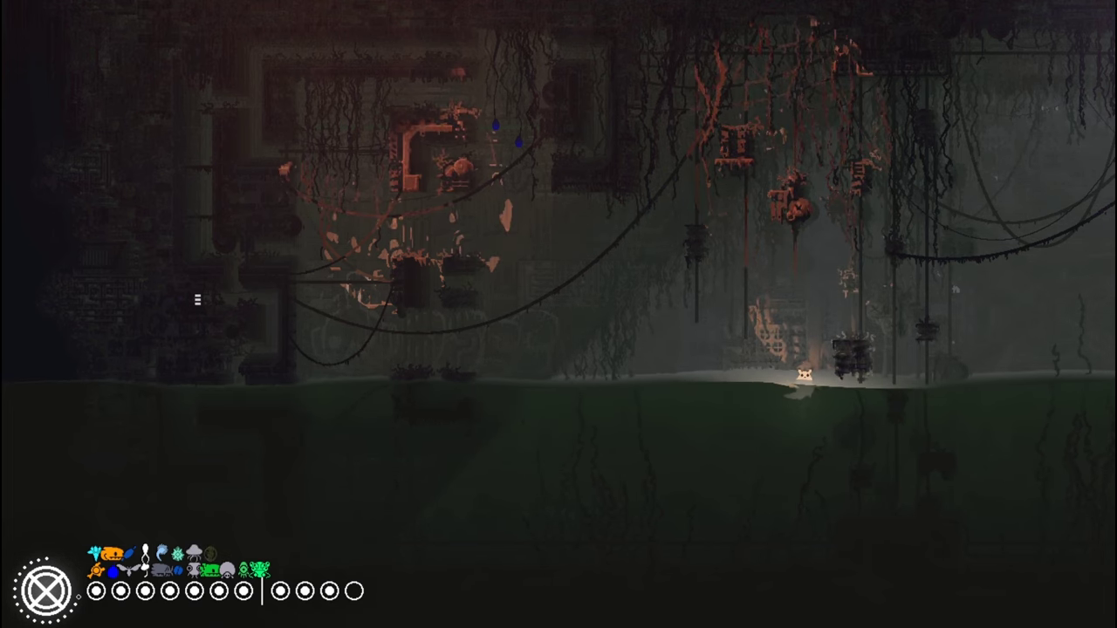
key("Right")
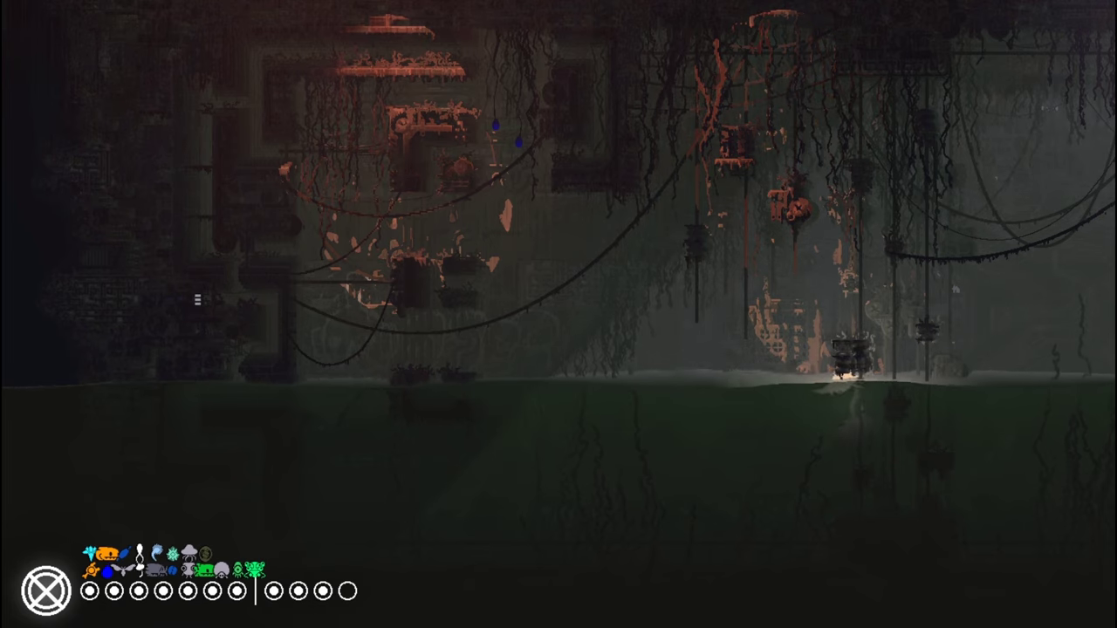
key("Right")
key("Right")
key("Right")
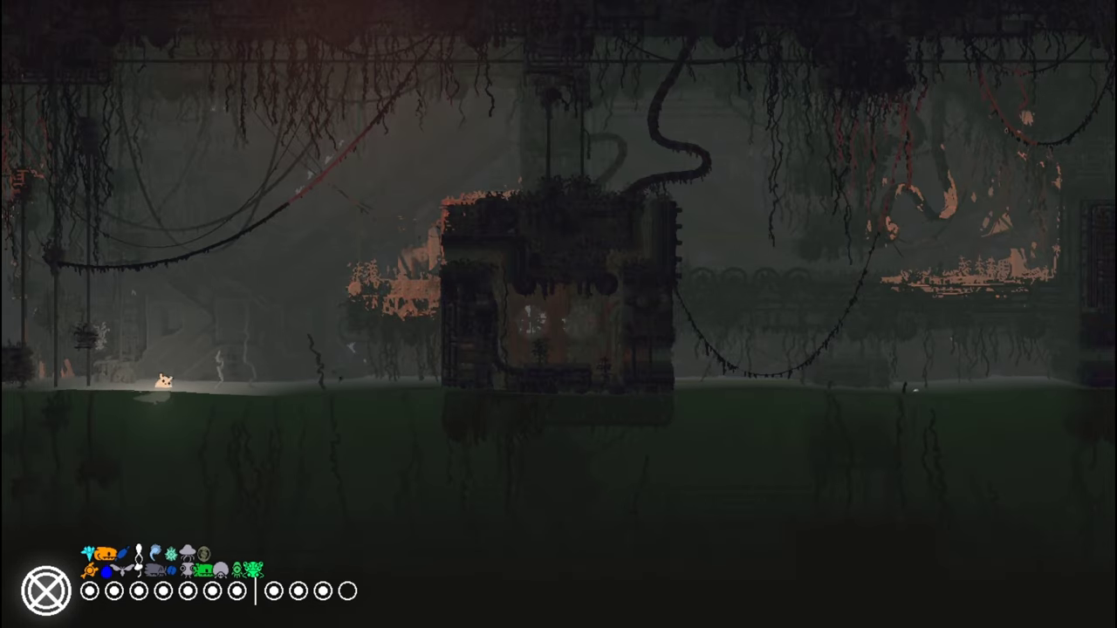
key("Right")
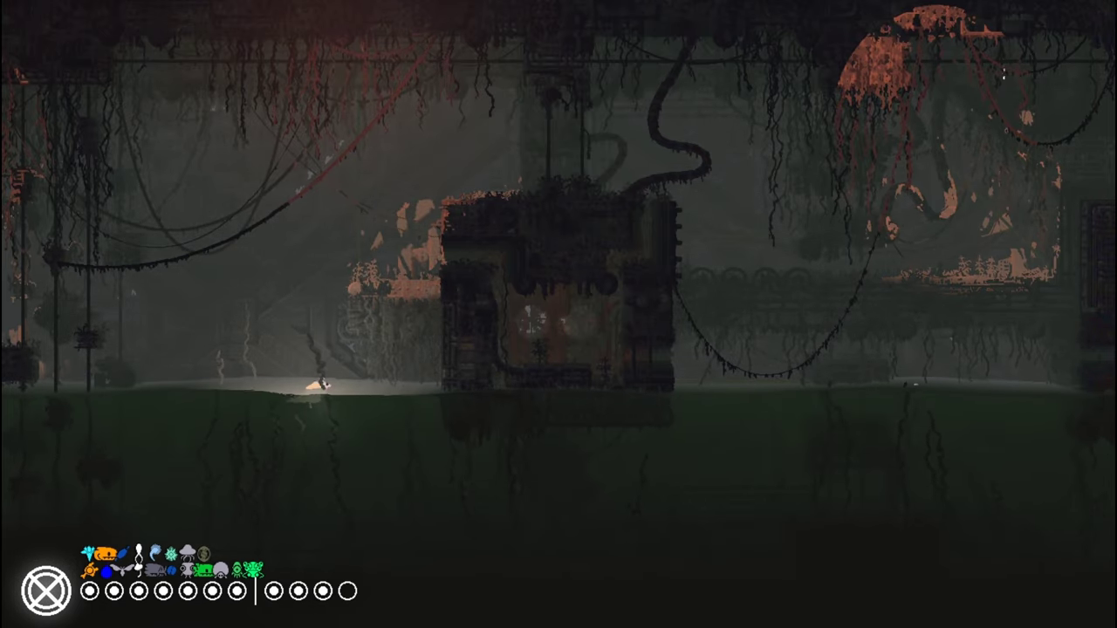
Swim back left, then climb the poles up into the next room
key("Left")
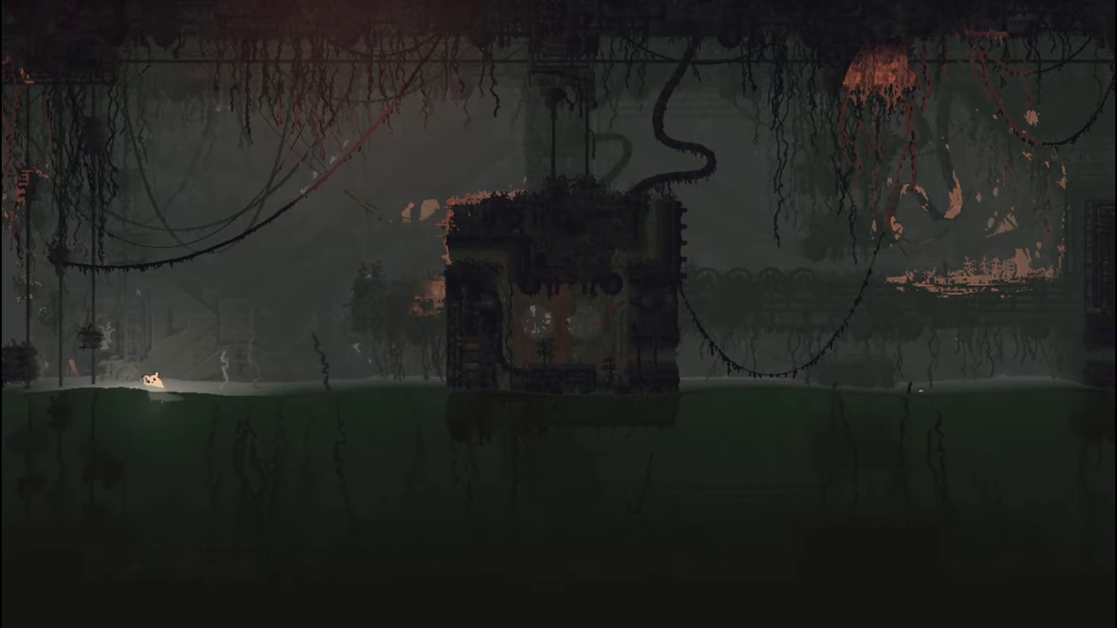
key("Left")
key("Left")
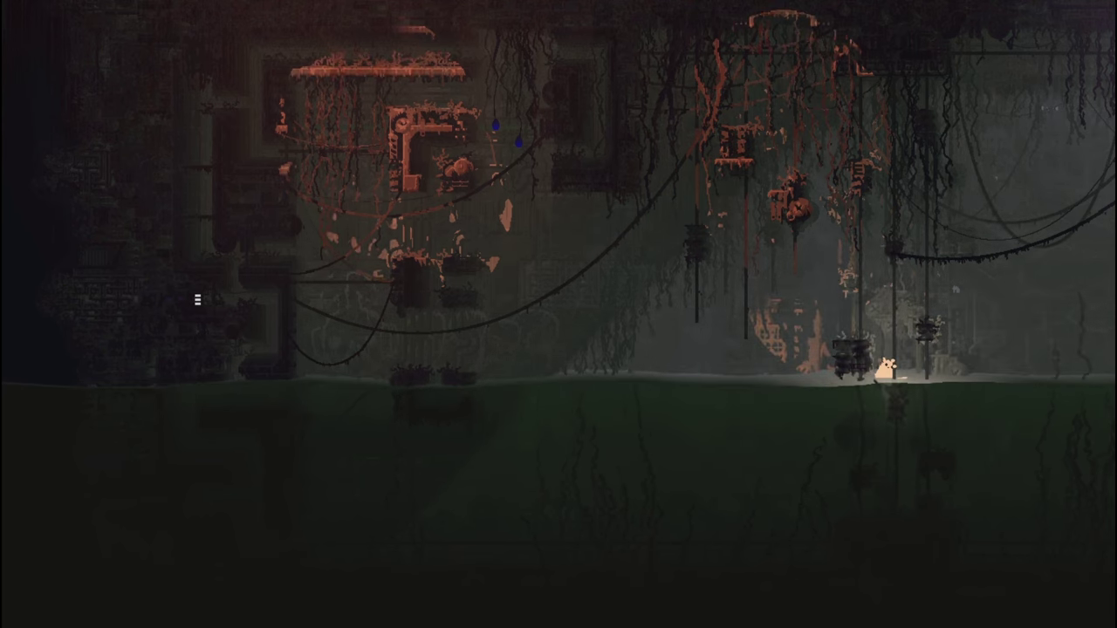
key("Up")
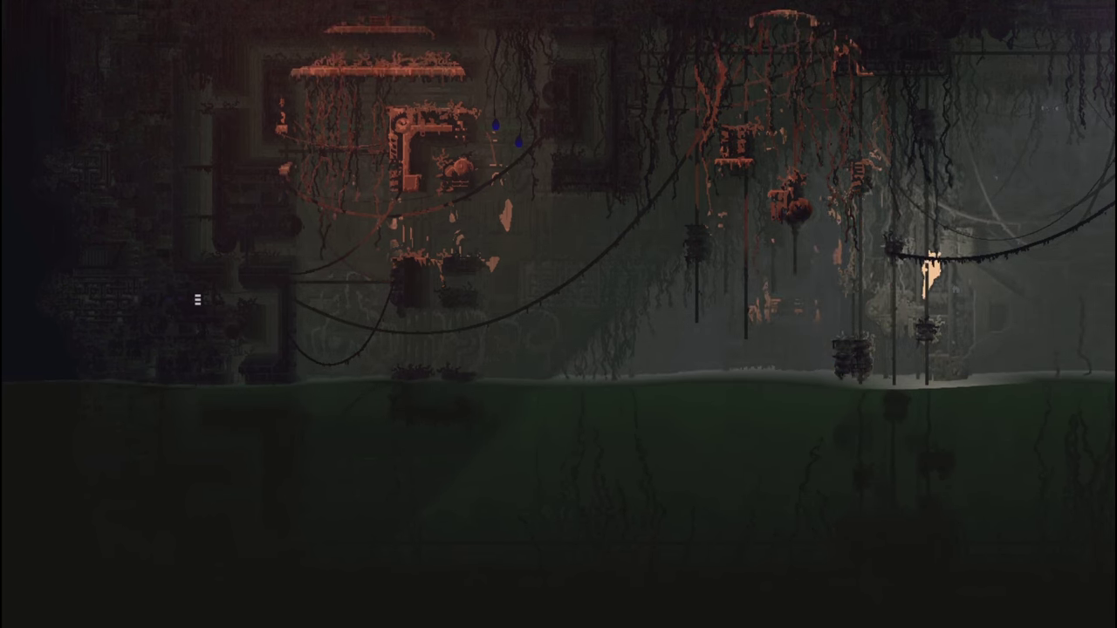
key("Up")
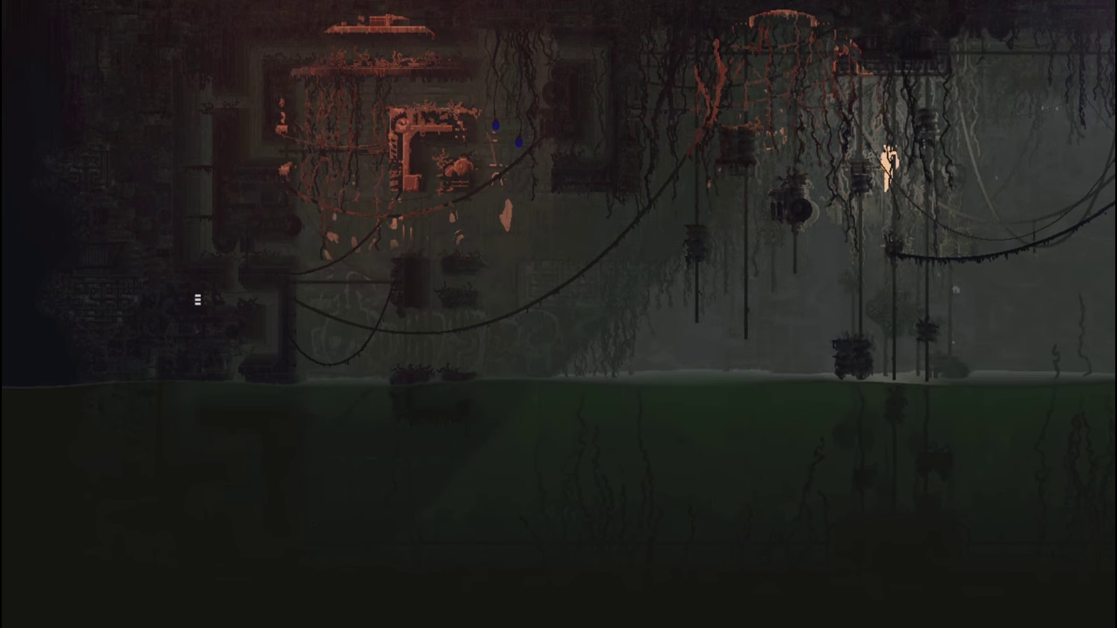
key("Up")
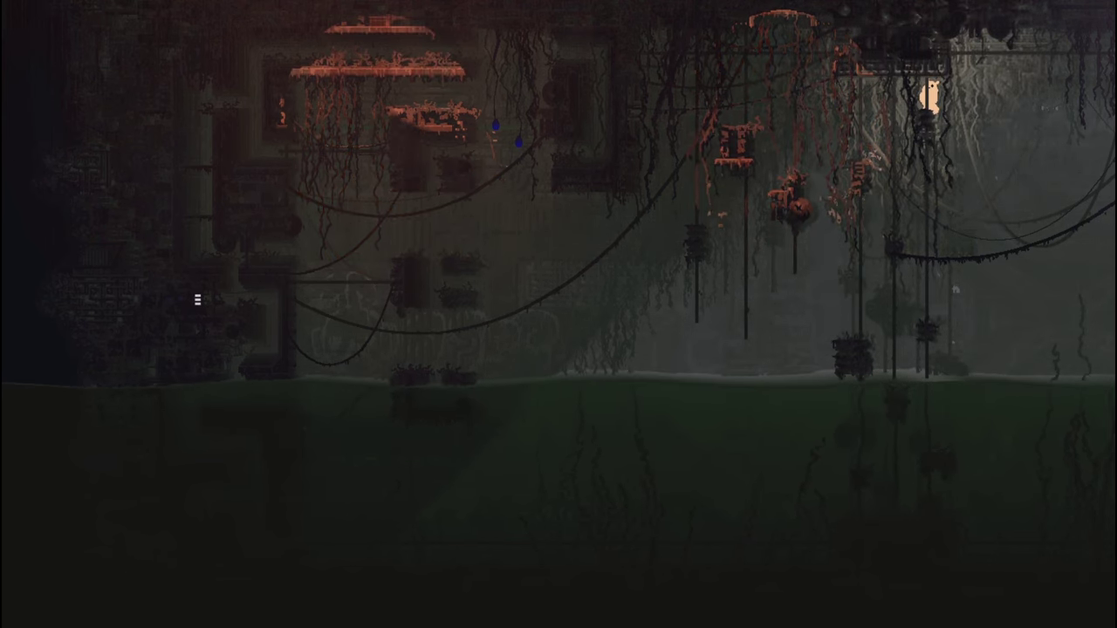
key("Up")
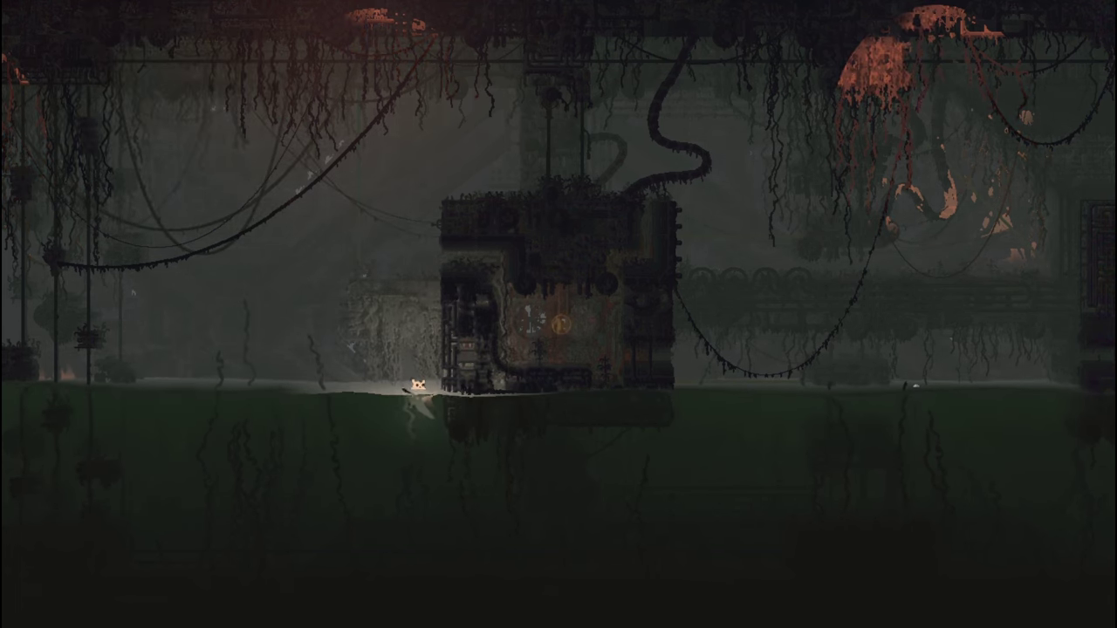
Dive under the large machinery block and surface at the room's far right end
key("Down")
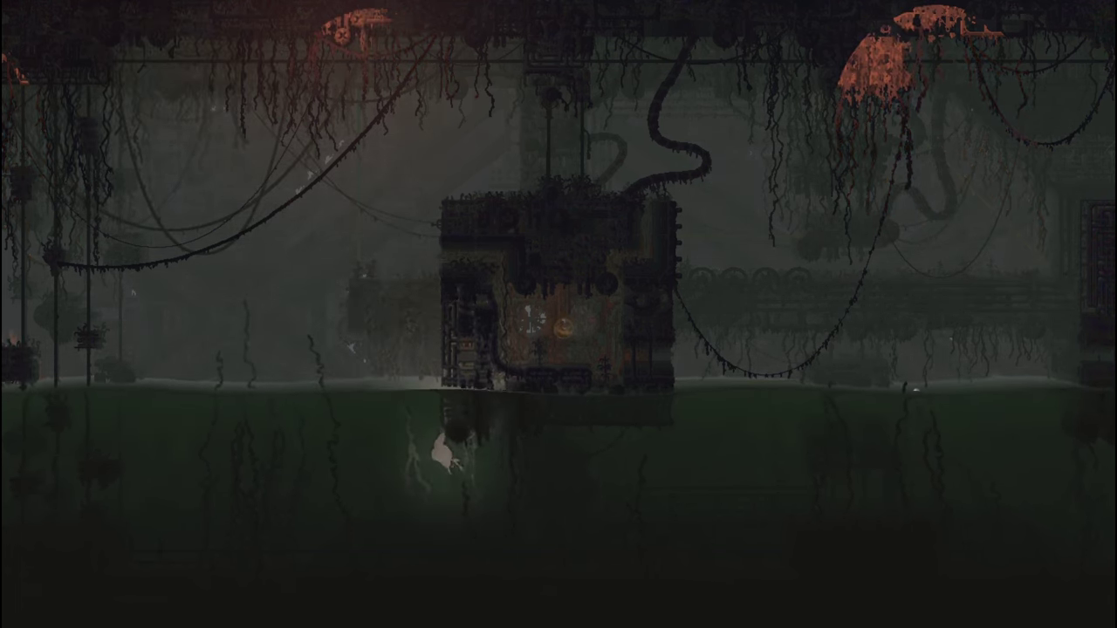
key("Right")
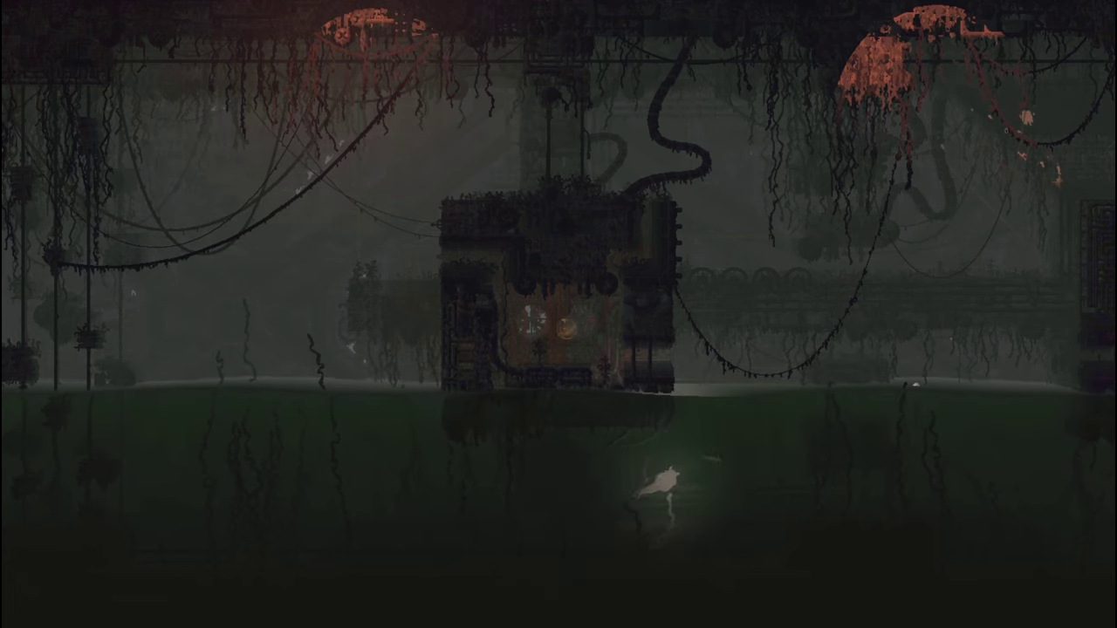
key("Right")
key("Up")
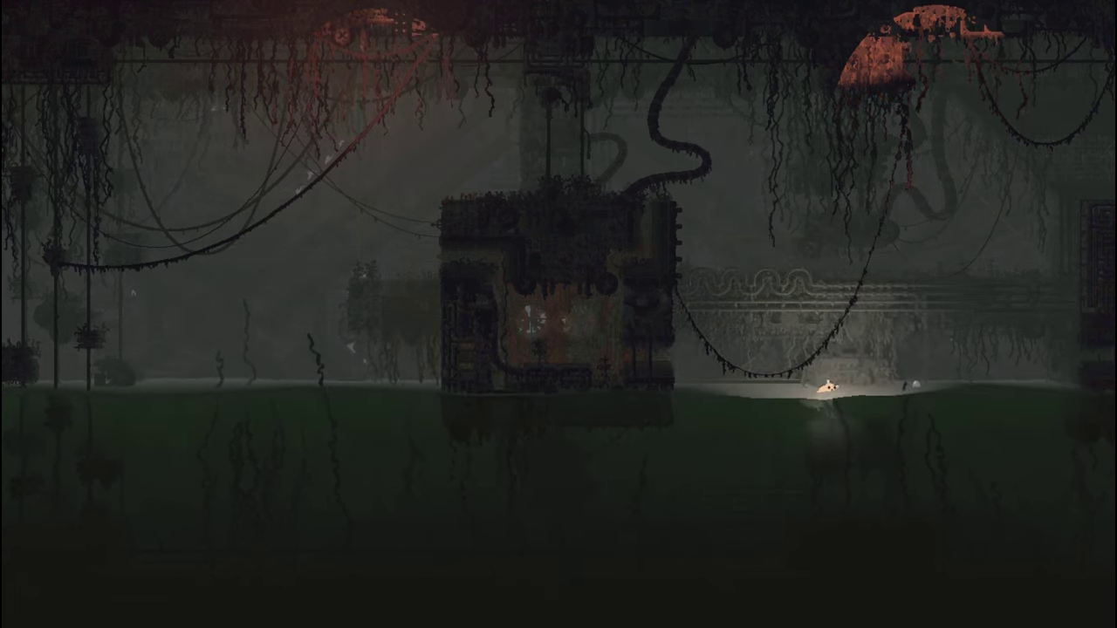
key("Right")
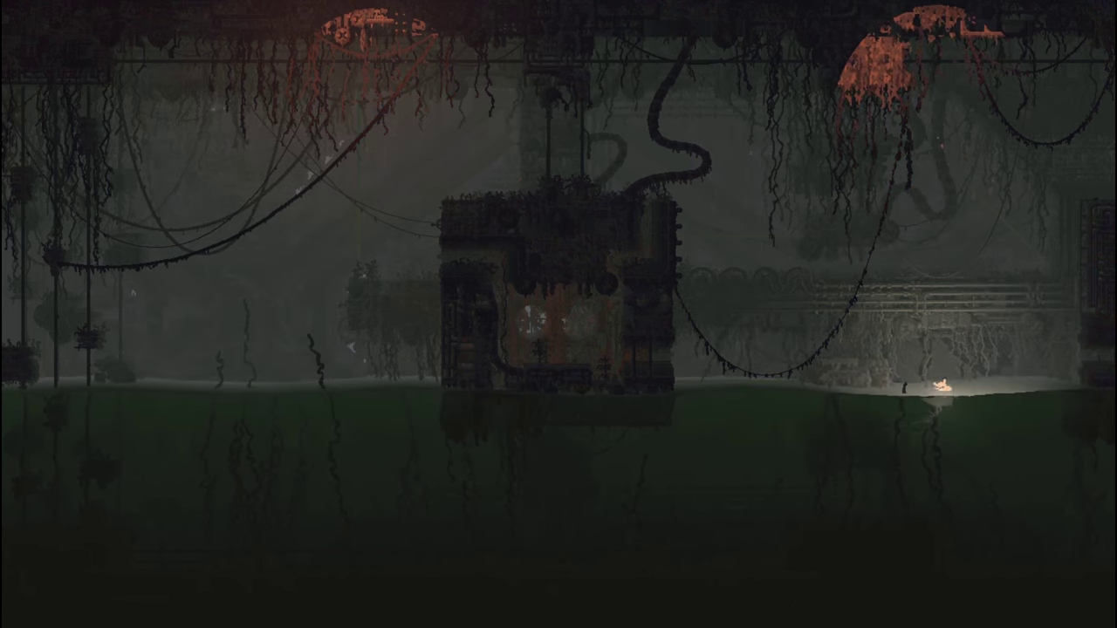
key("space")
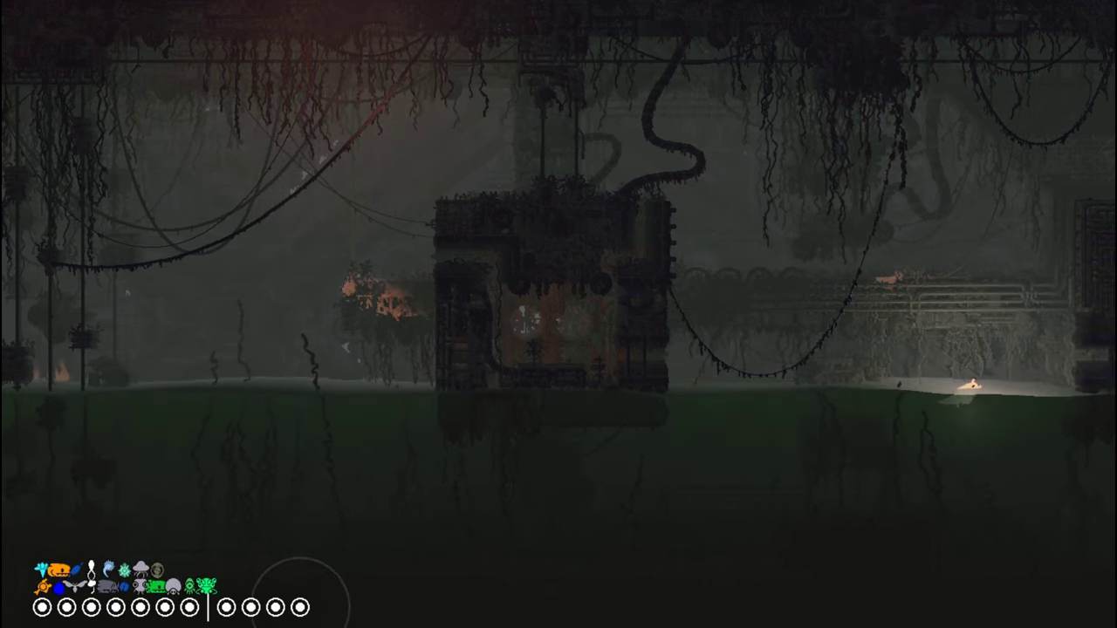
Climb onto the platform, scale the tall pole, and move right along the ceiling
key("Right")
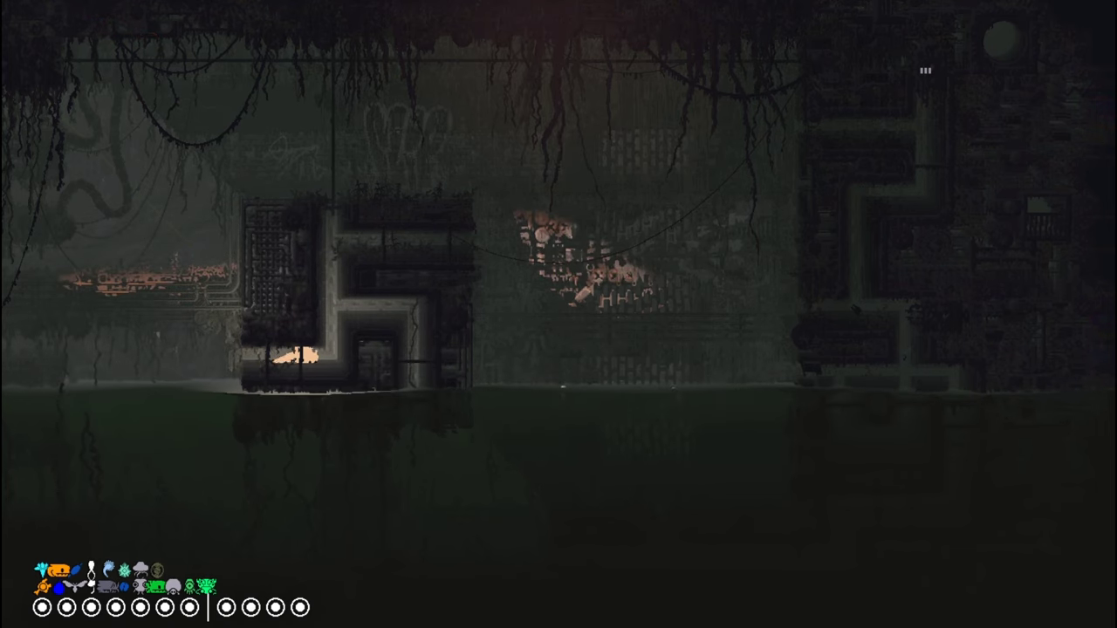
key("Right")
key("Up")
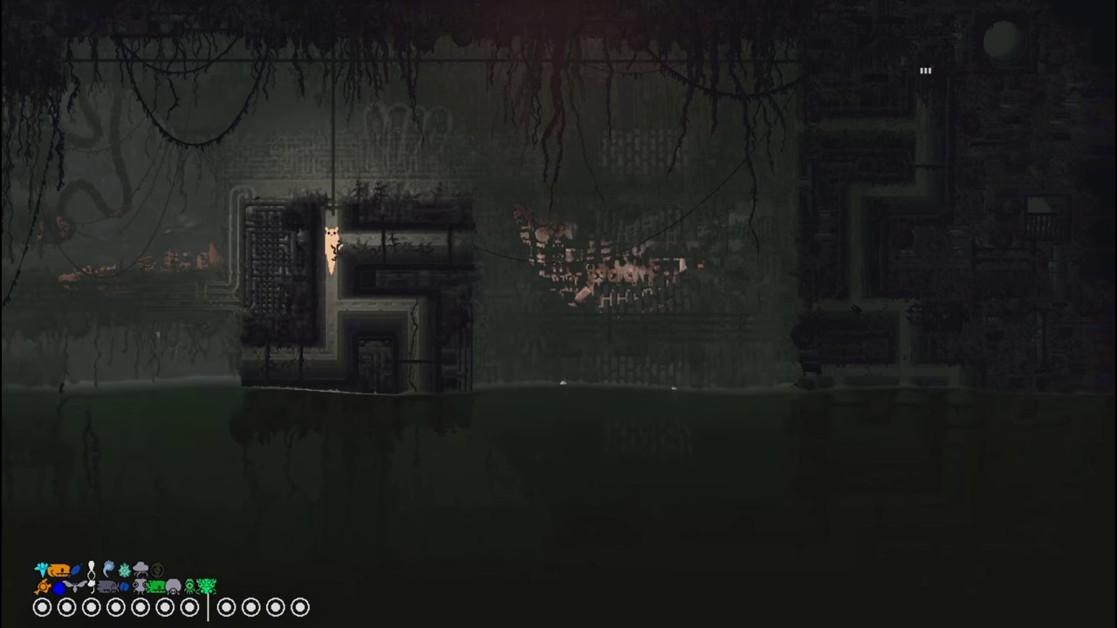
key("Up")
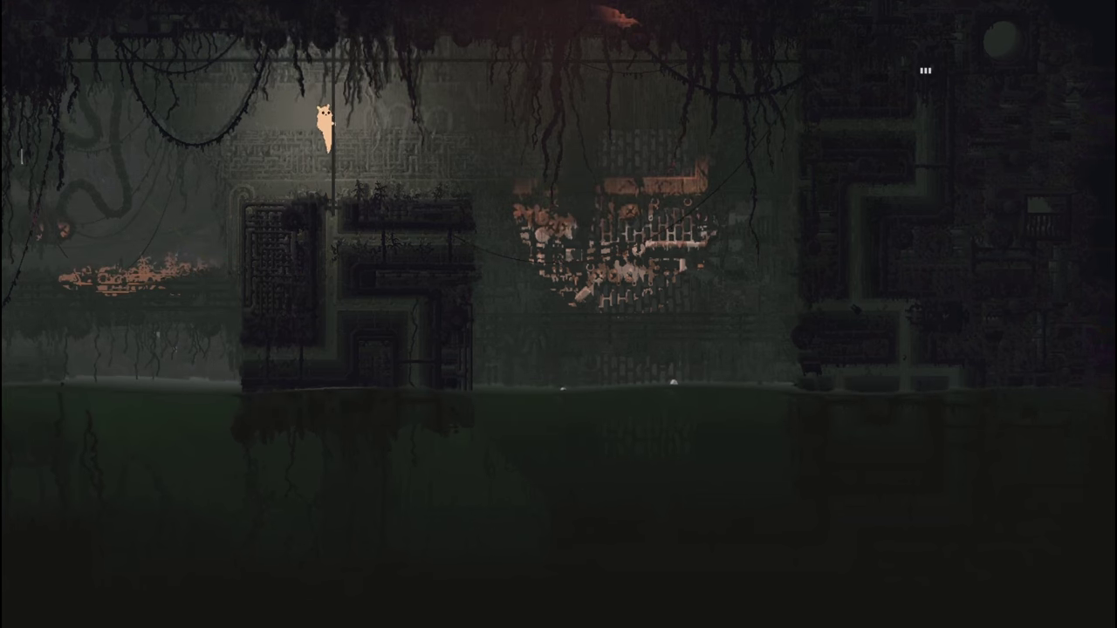
key("Up")
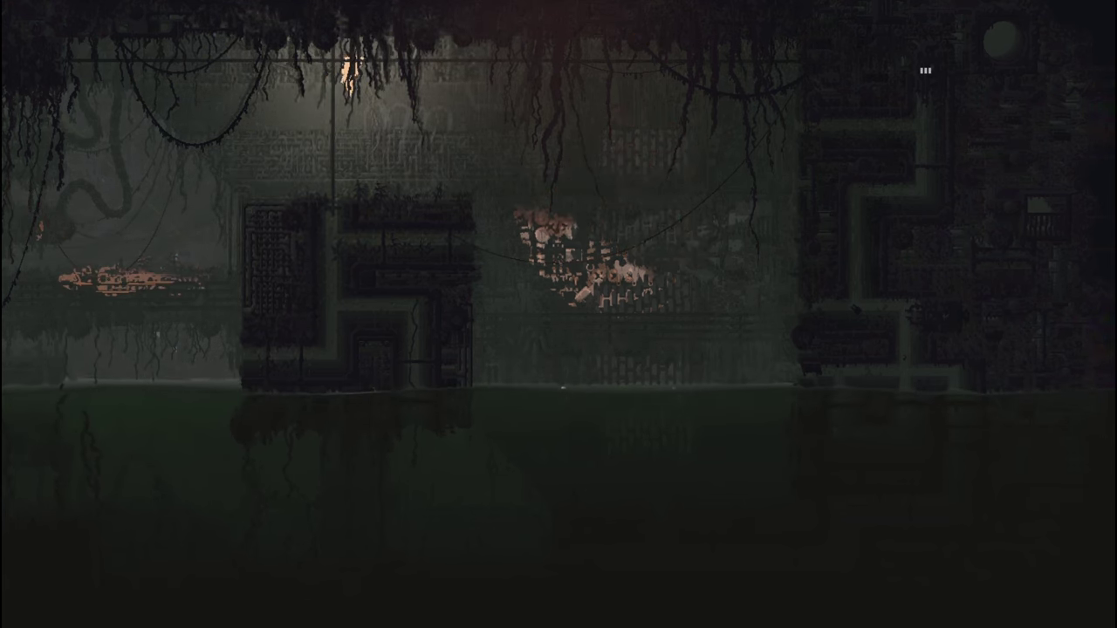
key("Right")
key("Right")
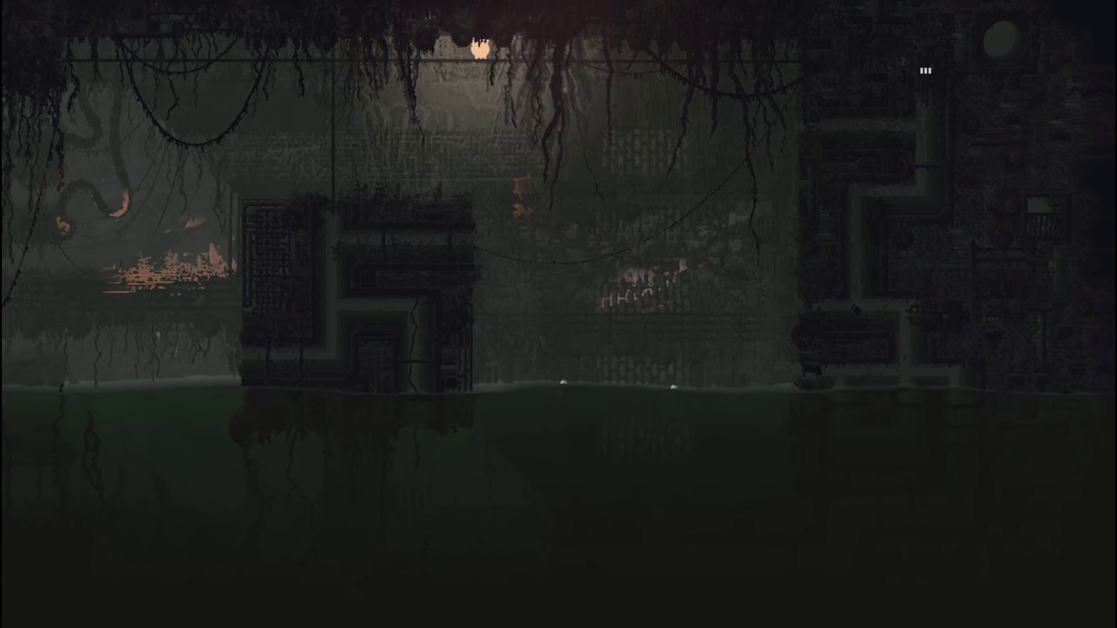